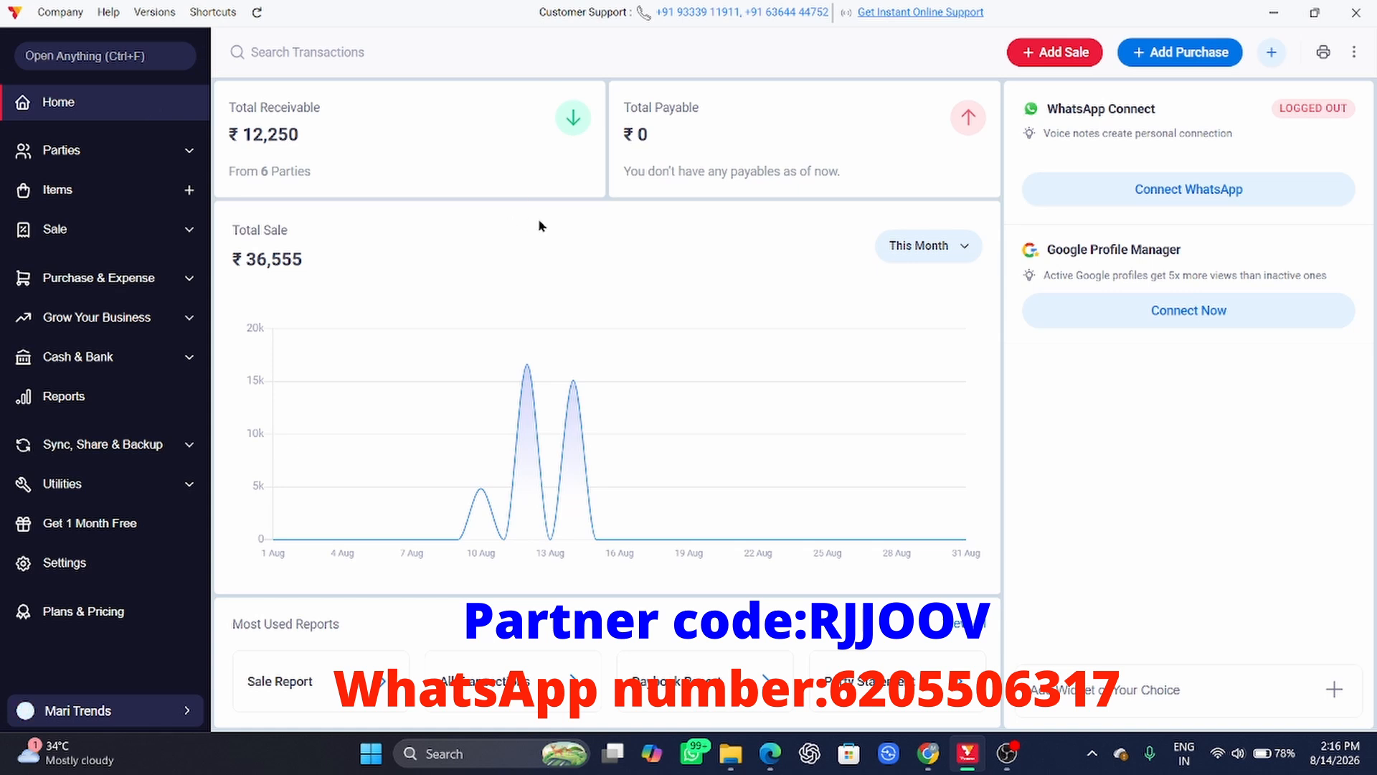
- Create the first sale order and select the party with the 1000 balance
{"action": "left_click", "coordinate": [72, 235]}
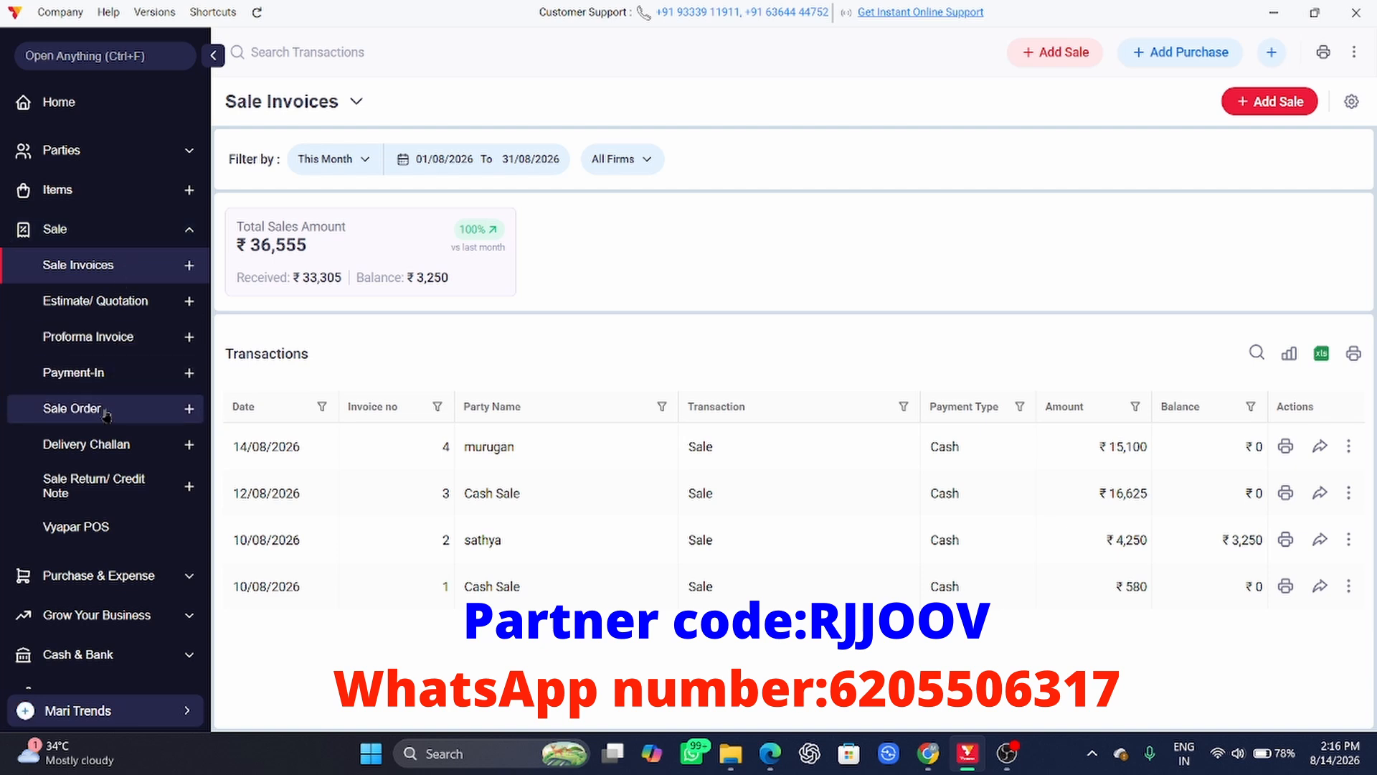
{"action": "left_click", "coordinate": [72, 408]}
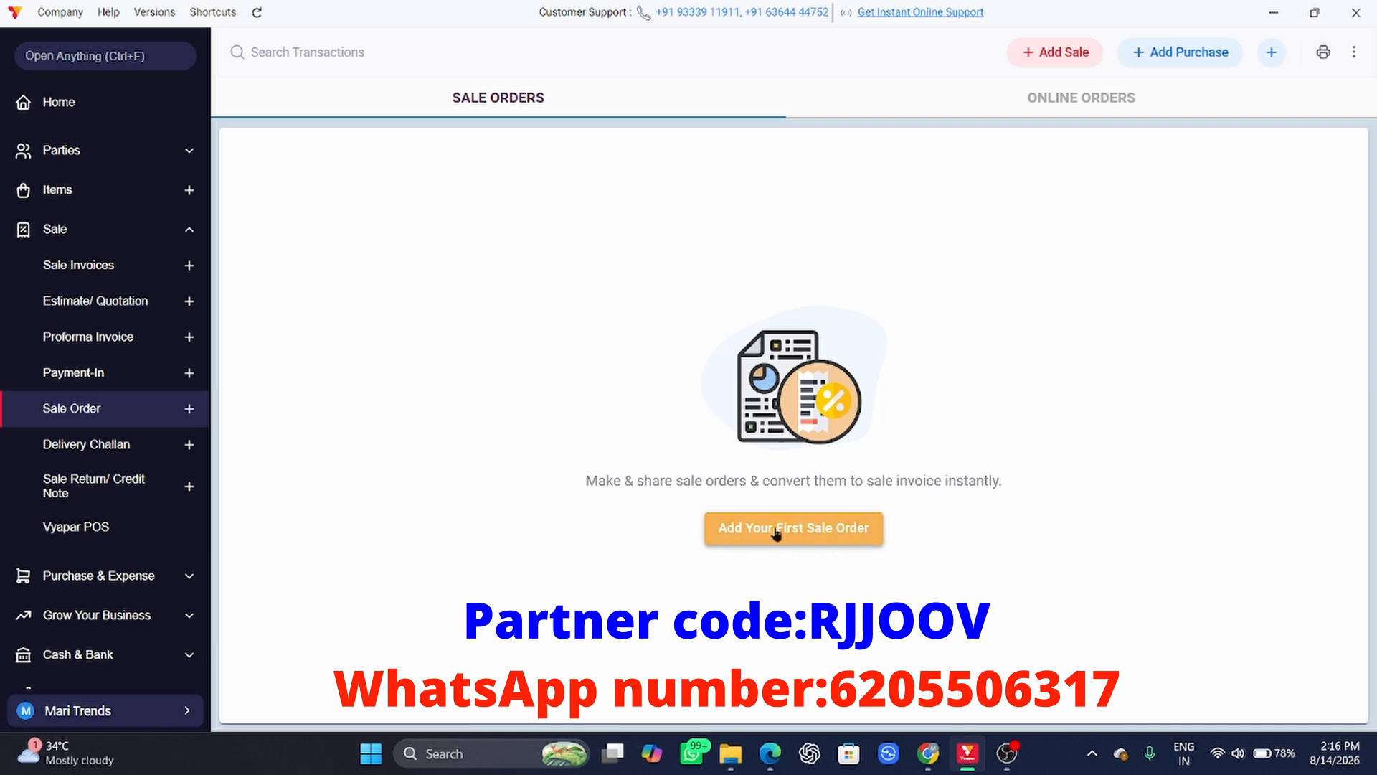
{"action": "left_click", "coordinate": [805, 531]}
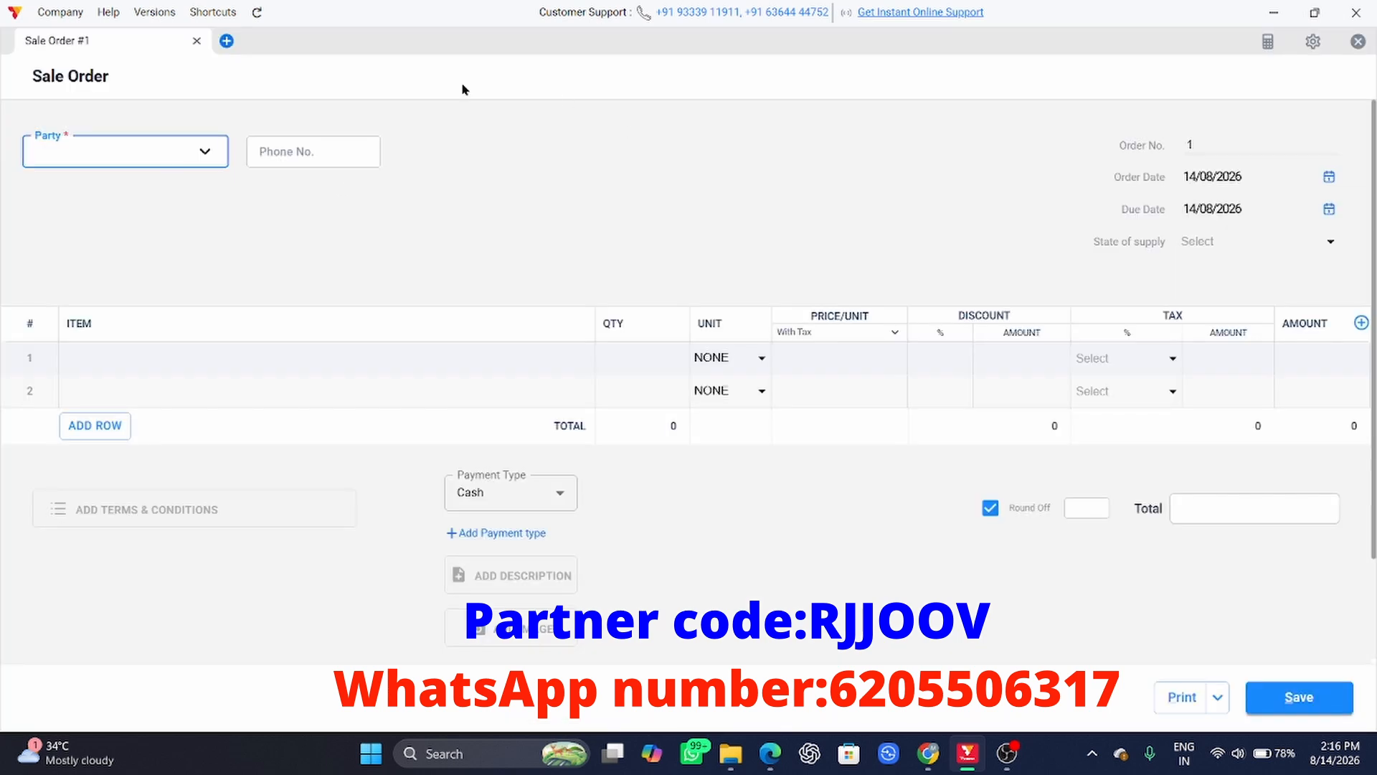
{"action": "left_click", "coordinate": [205, 151]}
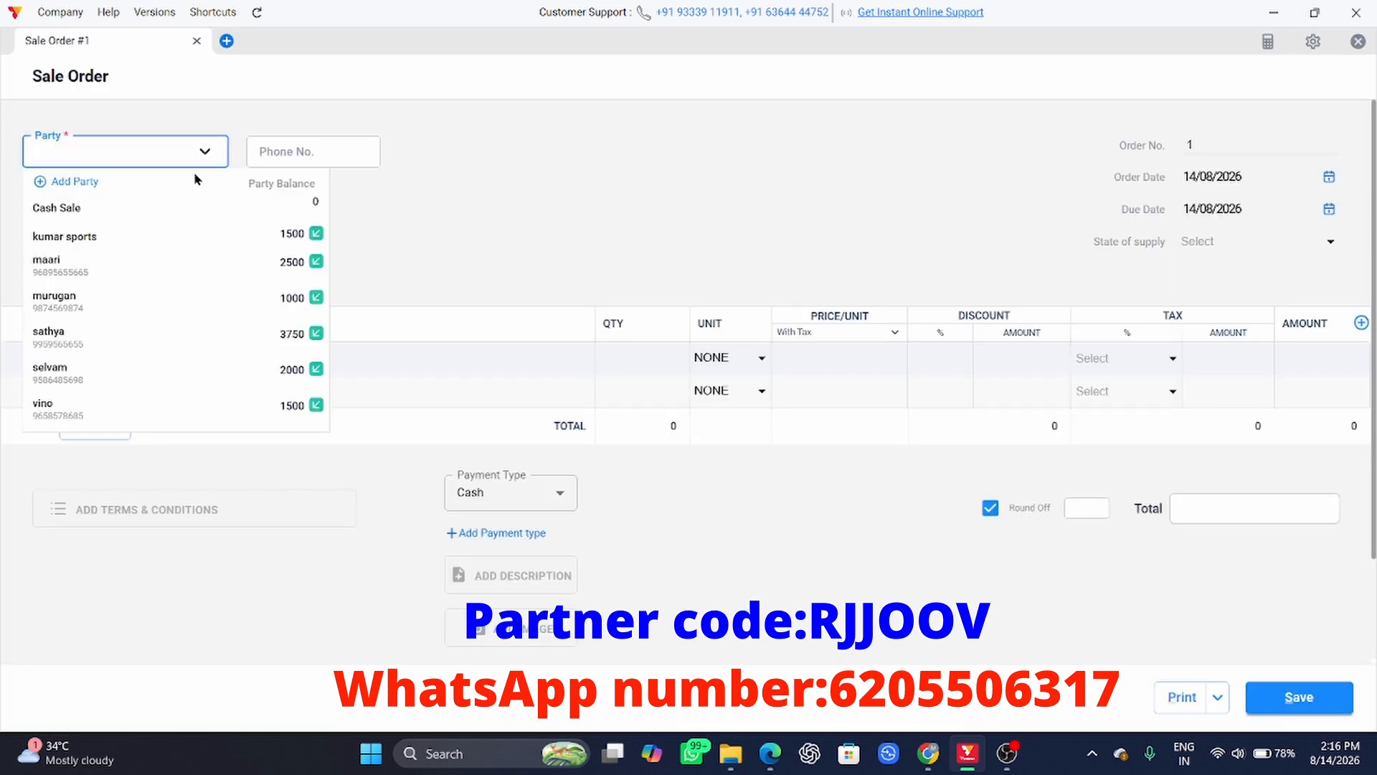
{"action": "left_click", "coordinate": [138, 298]}
- Add sunflower oil as the order's first item with a quantity of 15
{"action": "left_click", "coordinate": [258, 353]}
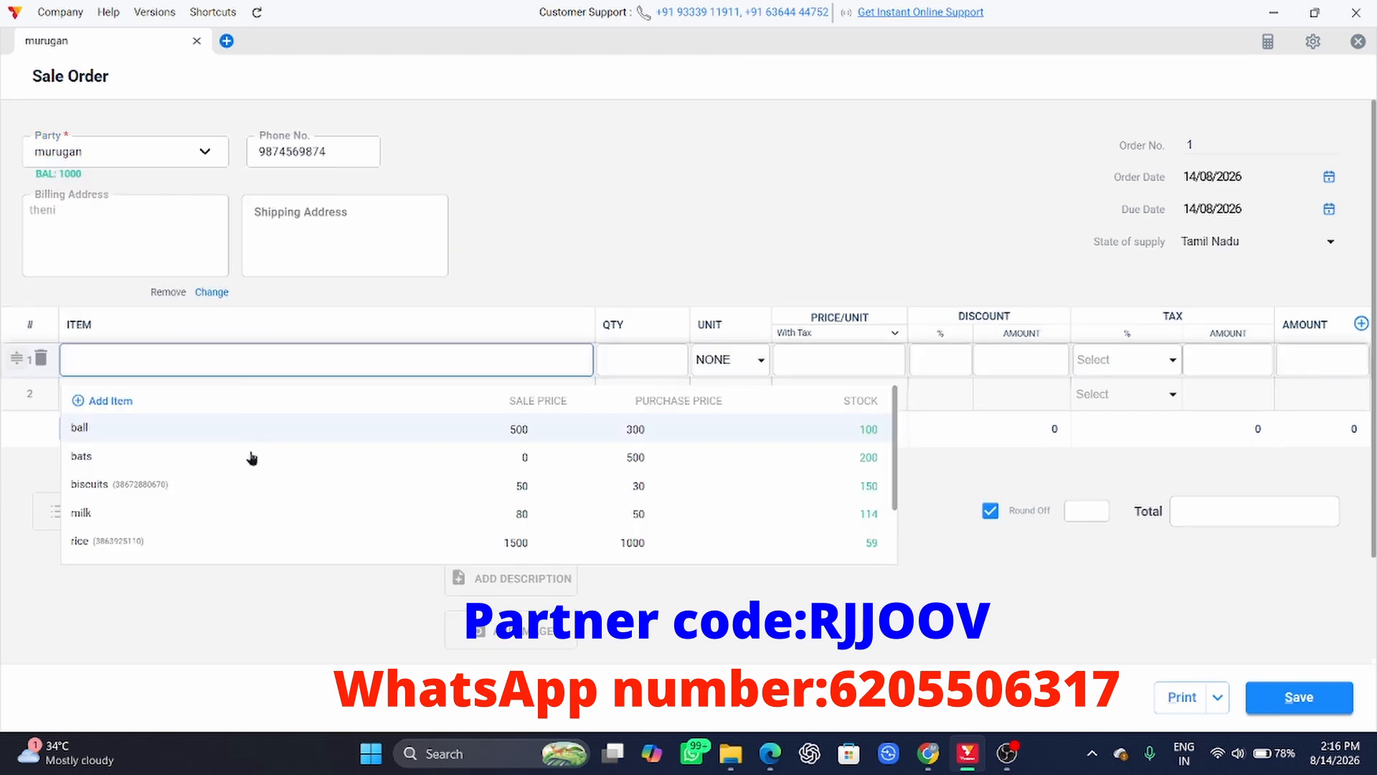
{"action": "scroll", "coordinate": [212, 512], "scroll_direction": "down", "scroll_amount": 2}
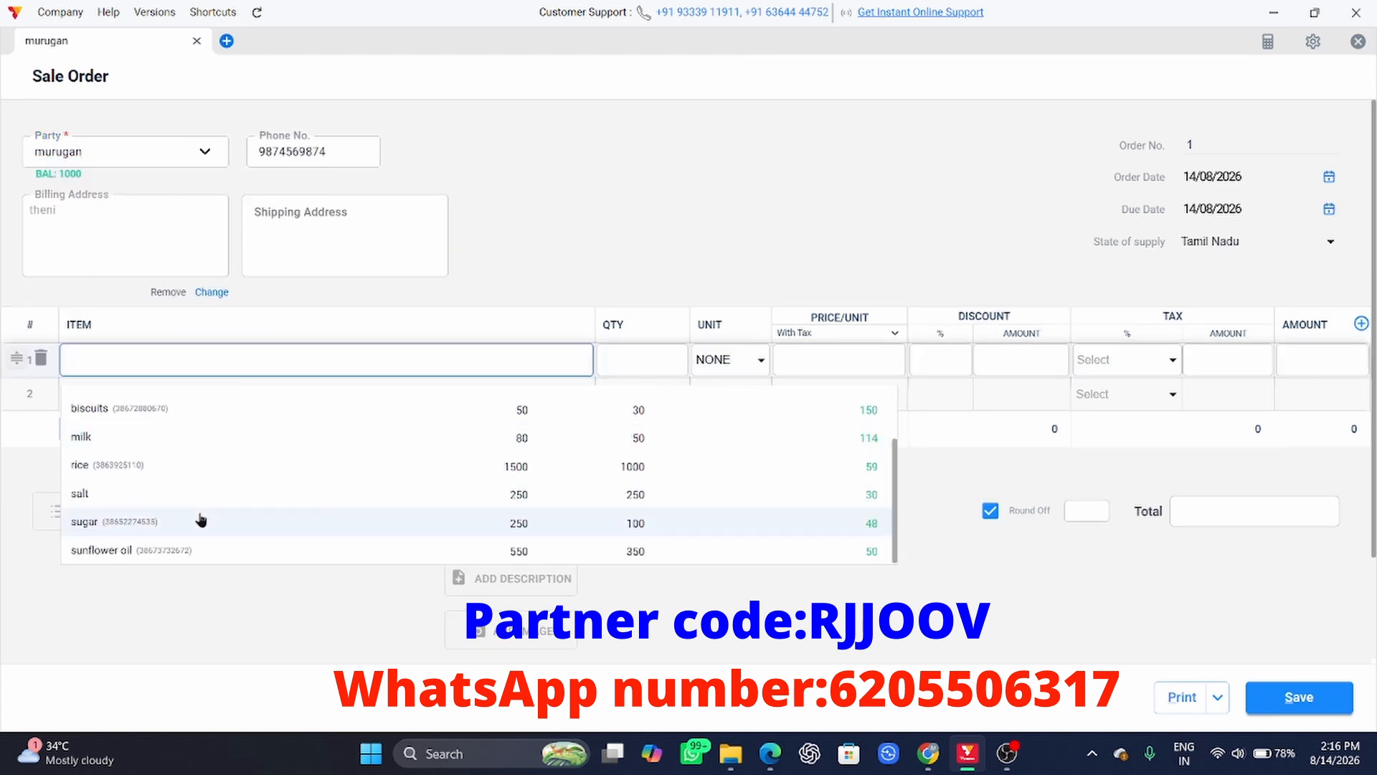
{"action": "left_click", "coordinate": [201, 521]}
{"action": "left_click", "coordinate": [685, 356]}
{"action": "key", "text": "BackSpace"}
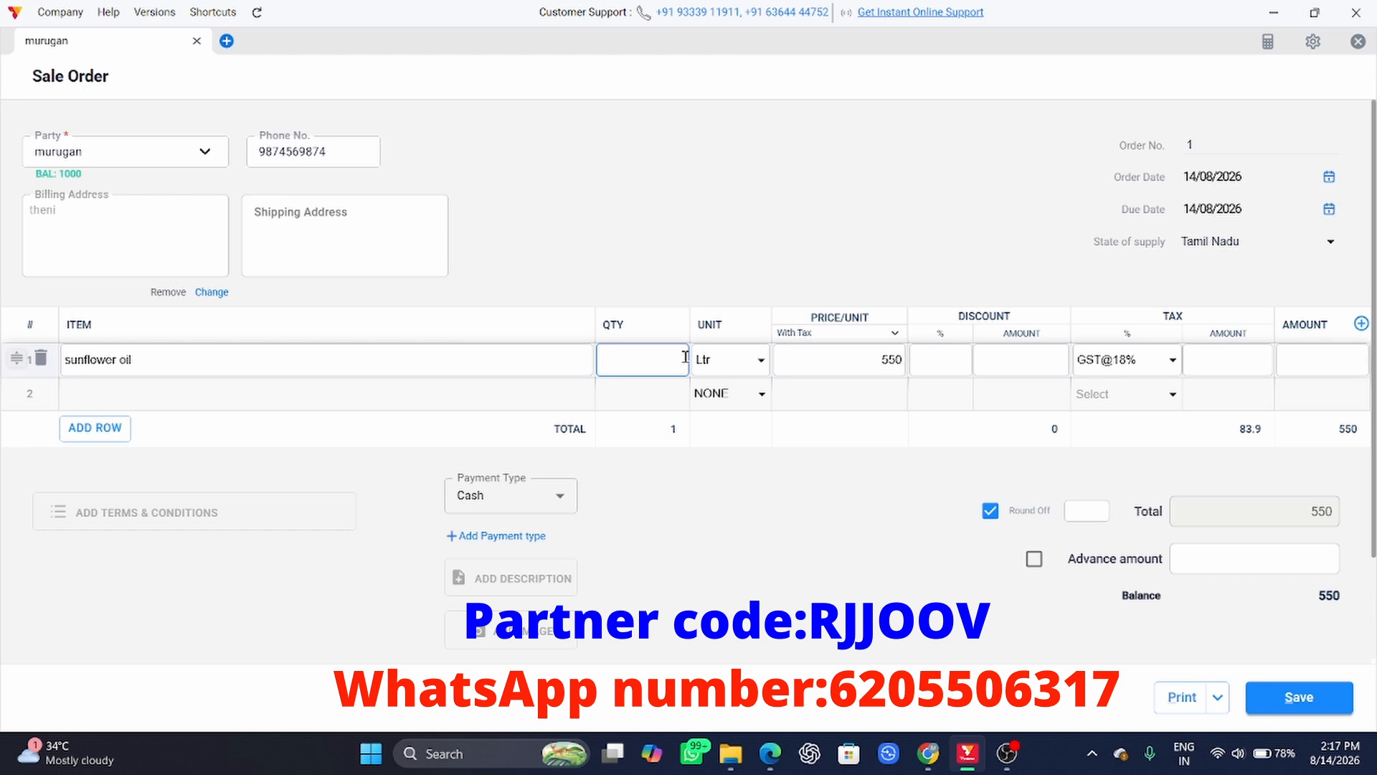
{"action": "type", "text": "15"}
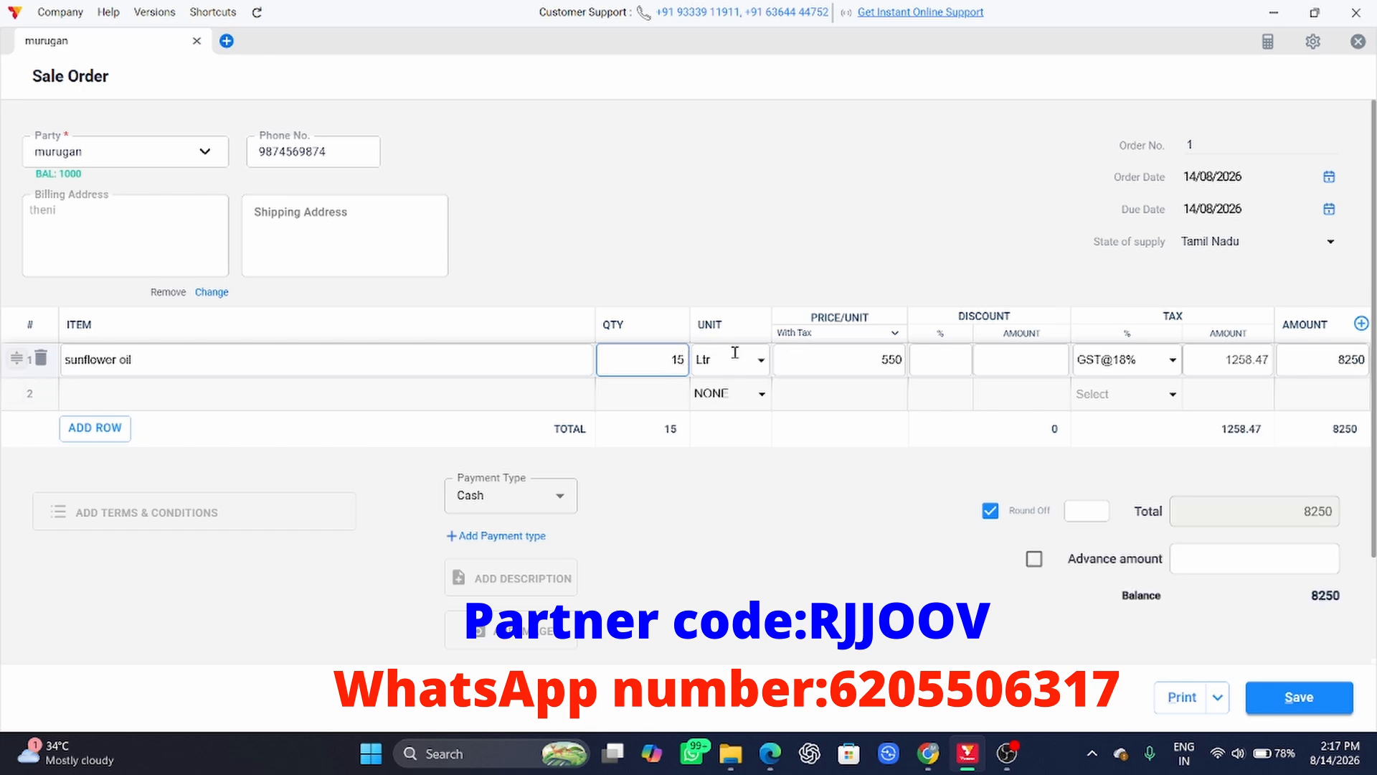
- Switch unit pricing to Without Tax and give the sunflower oil line a 2% discount with tax NONE
{"action": "left_click", "coordinate": [892, 335]}
{"action": "left_click", "coordinate": [855, 368]}
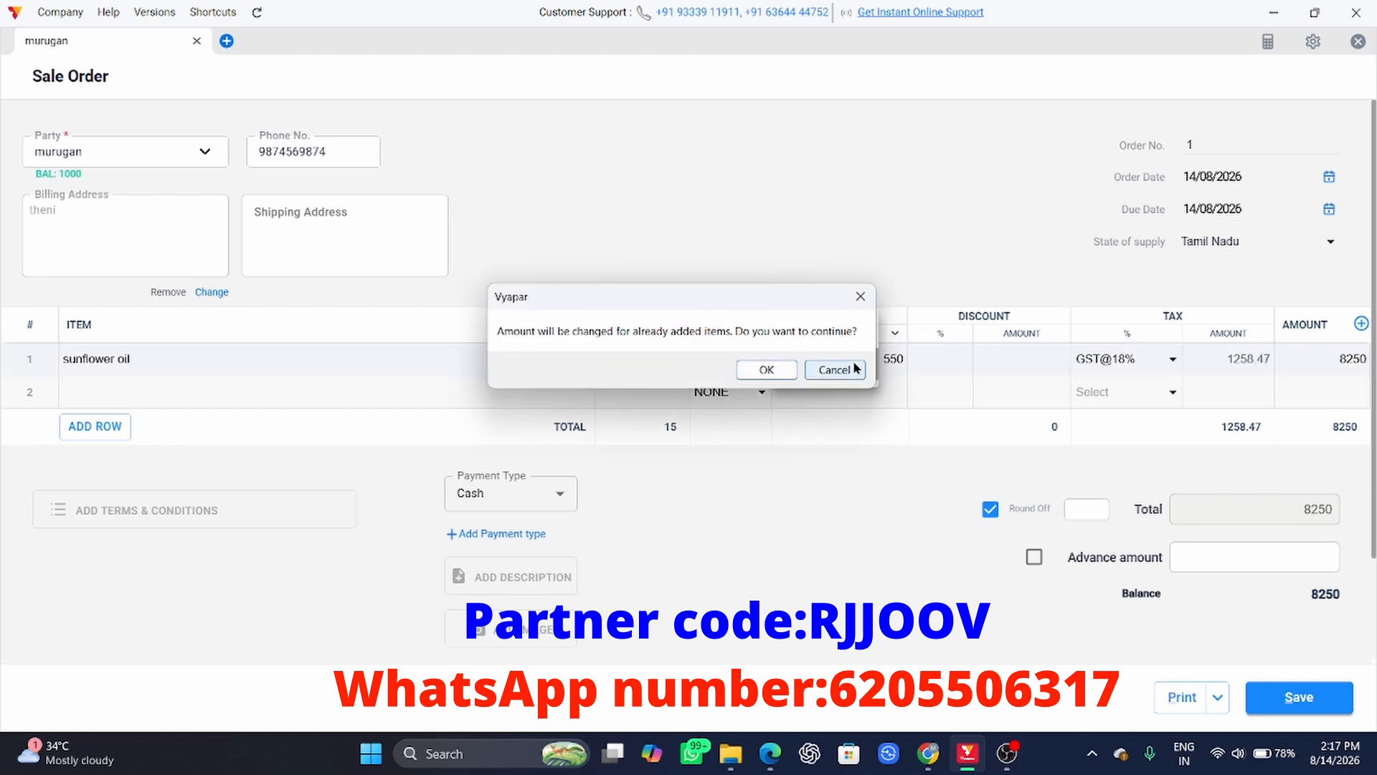
{"action": "left_click", "coordinate": [766, 371]}
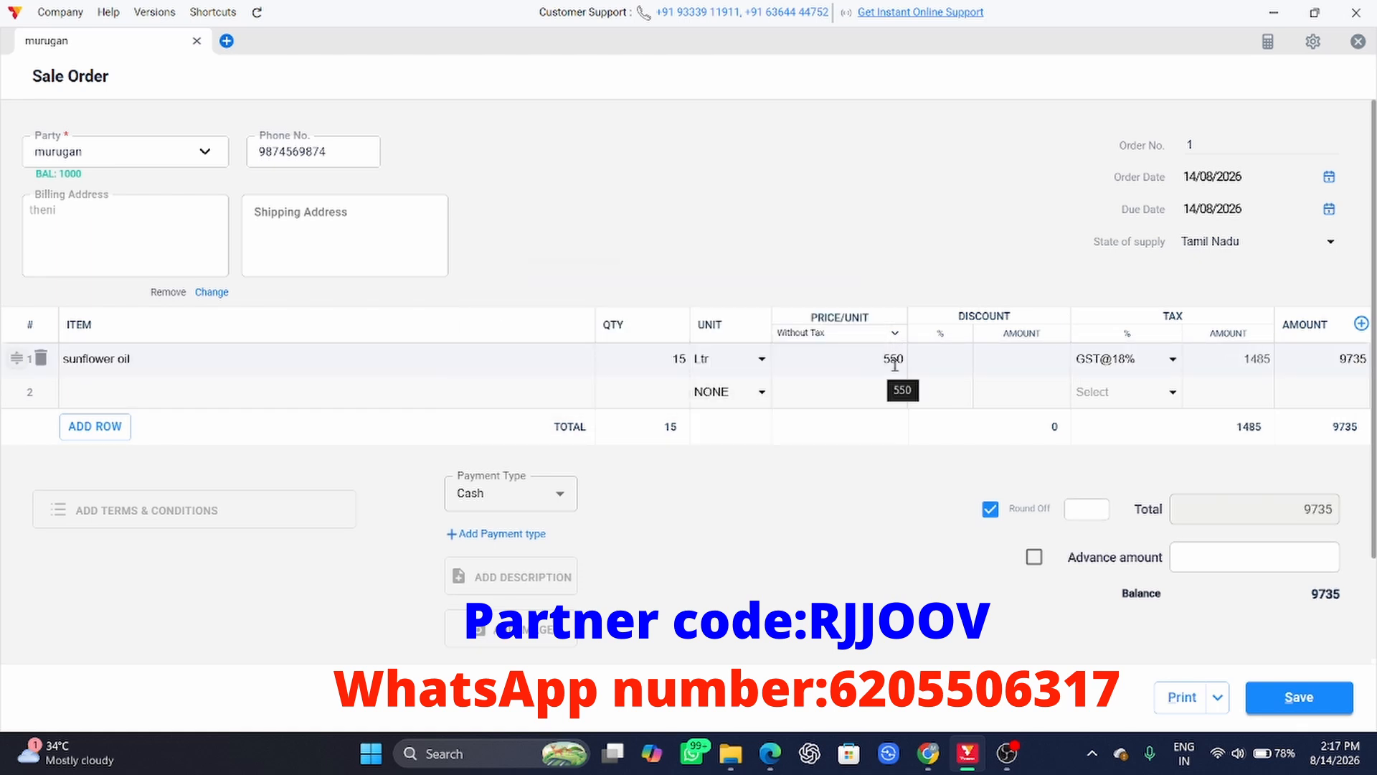
{"action": "left_click", "coordinate": [945, 362]}
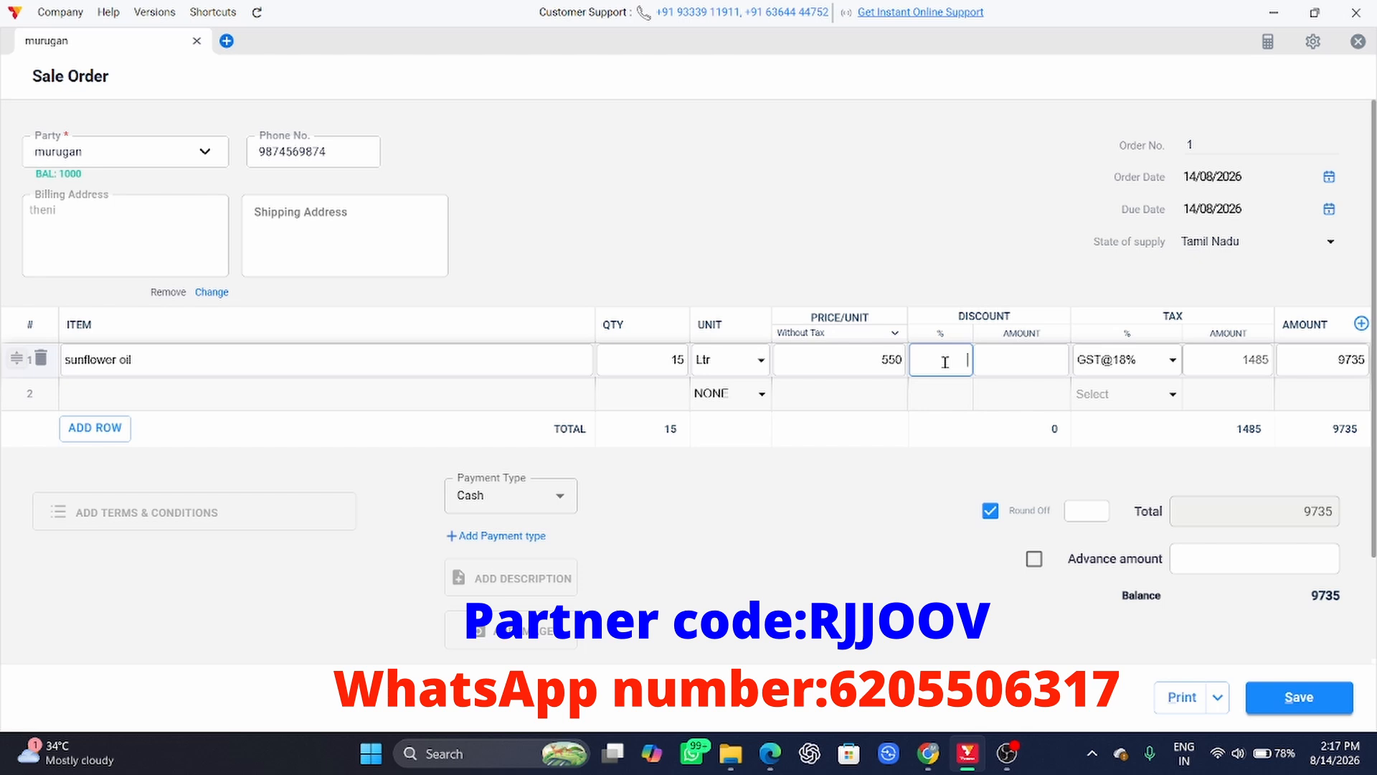
{"action": "type", "text": "2"}
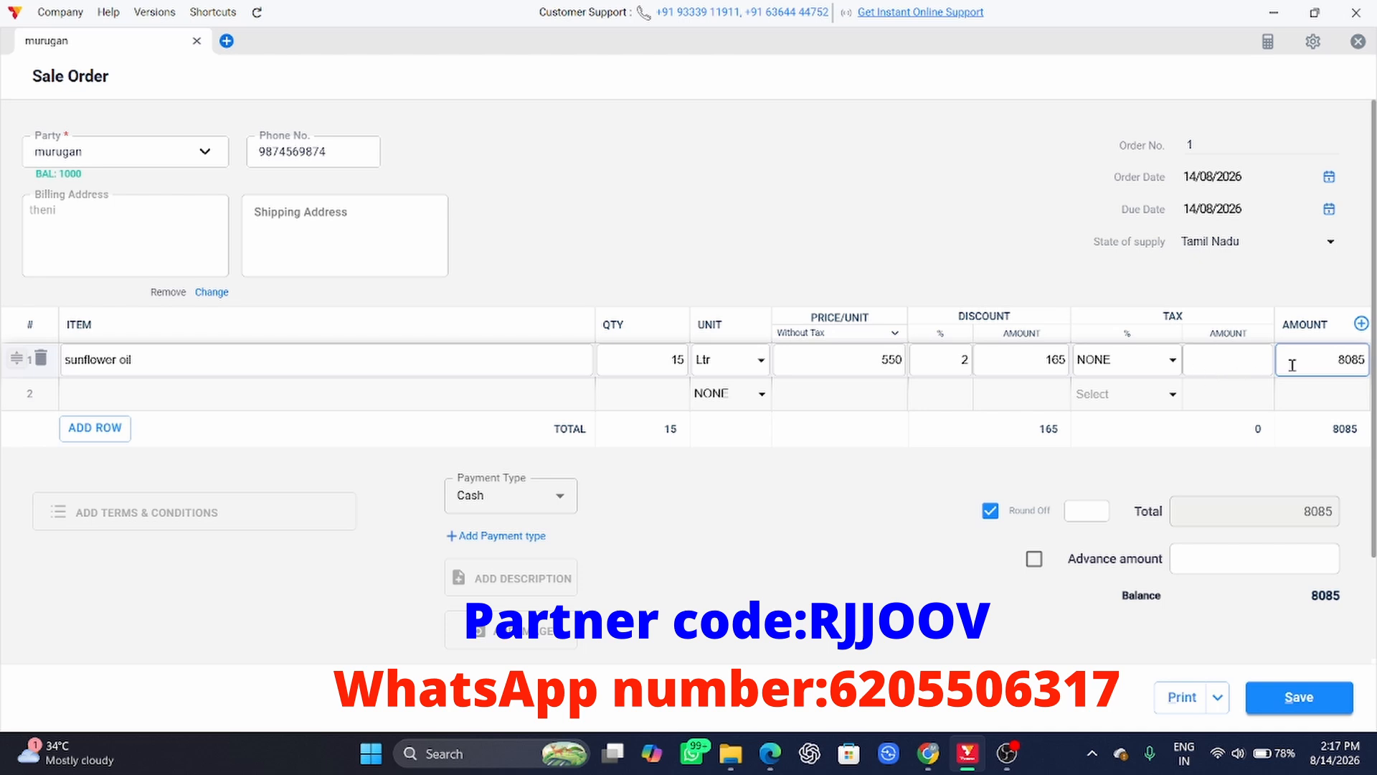
- Add salt as the second item with a quantity of 10
{"action": "left_click", "coordinate": [316, 396]}
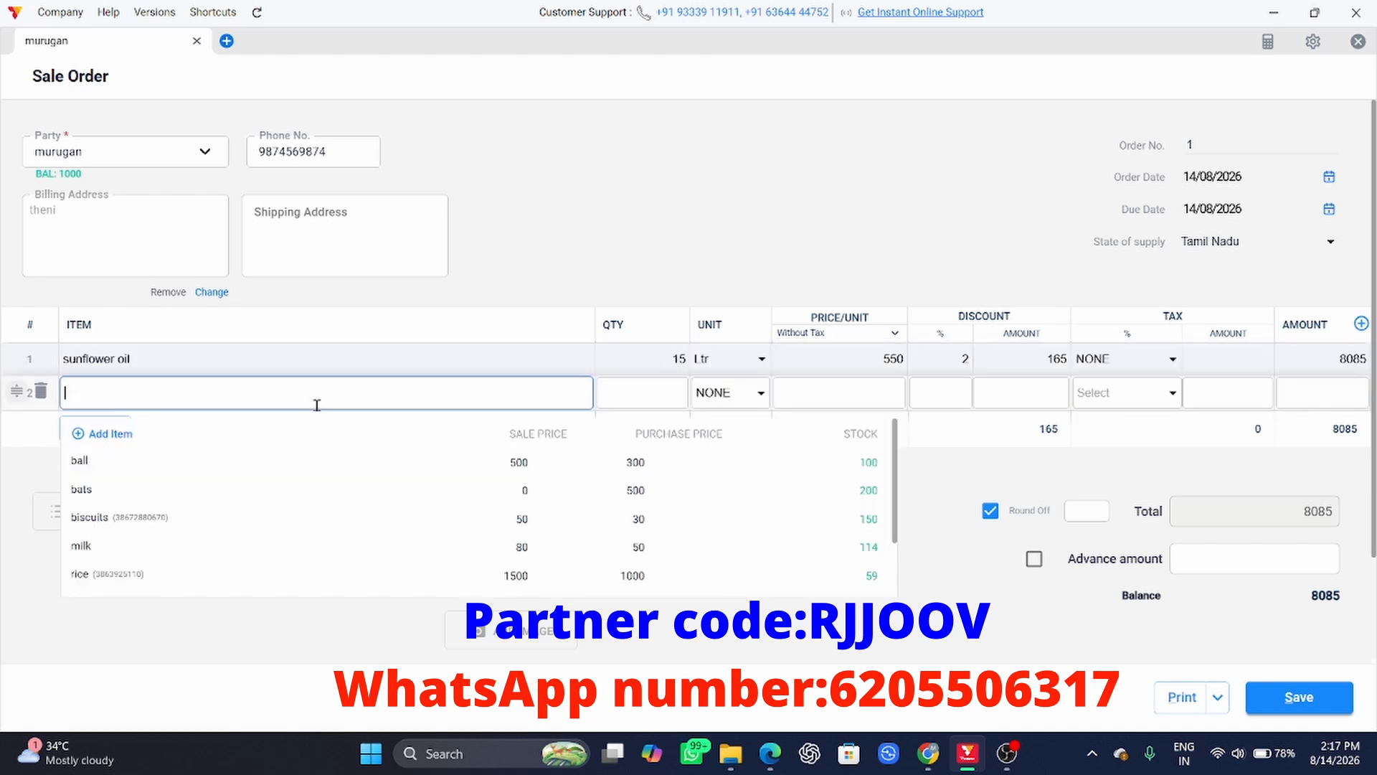
{"action": "scroll", "coordinate": [265, 518], "scroll_direction": "down", "scroll_amount": 1}
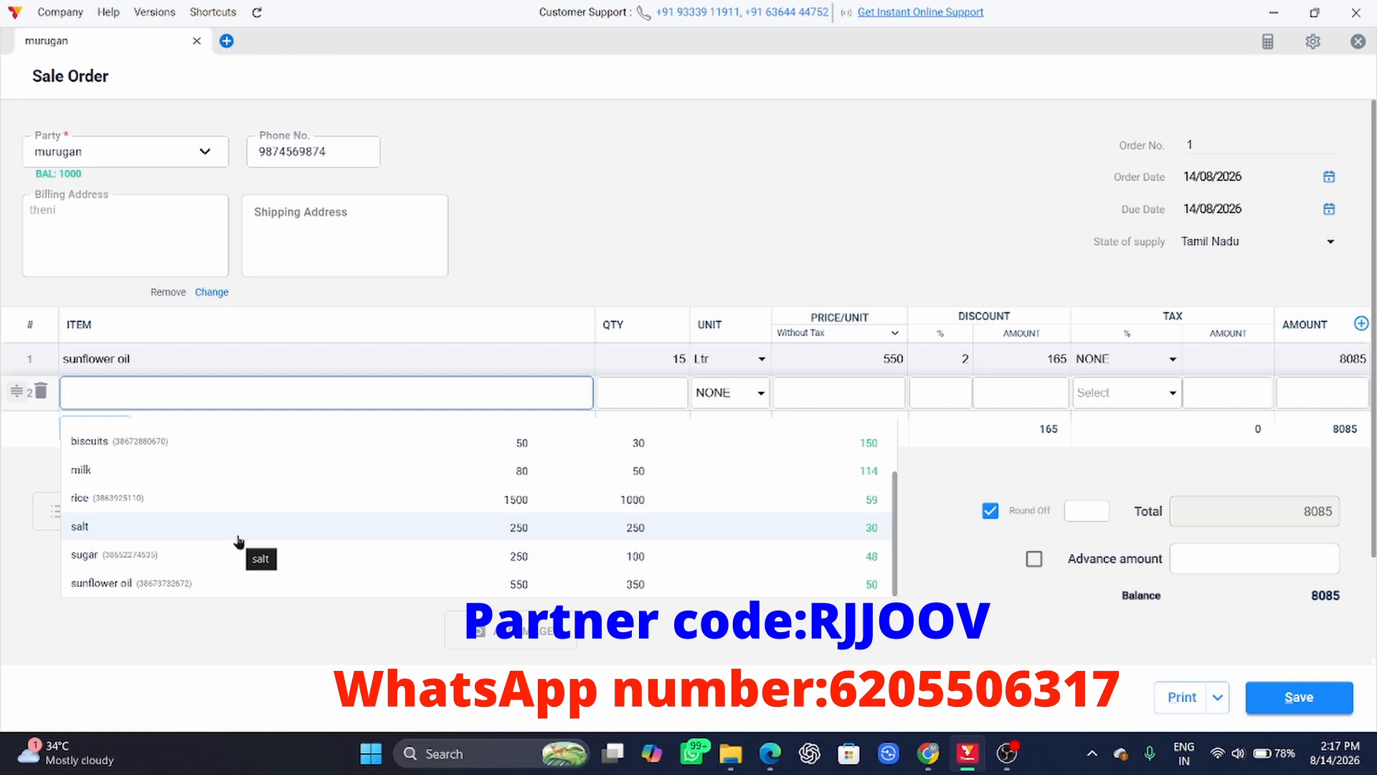
{"action": "left_click", "coordinate": [239, 531]}
{"action": "left_click", "coordinate": [684, 393]}
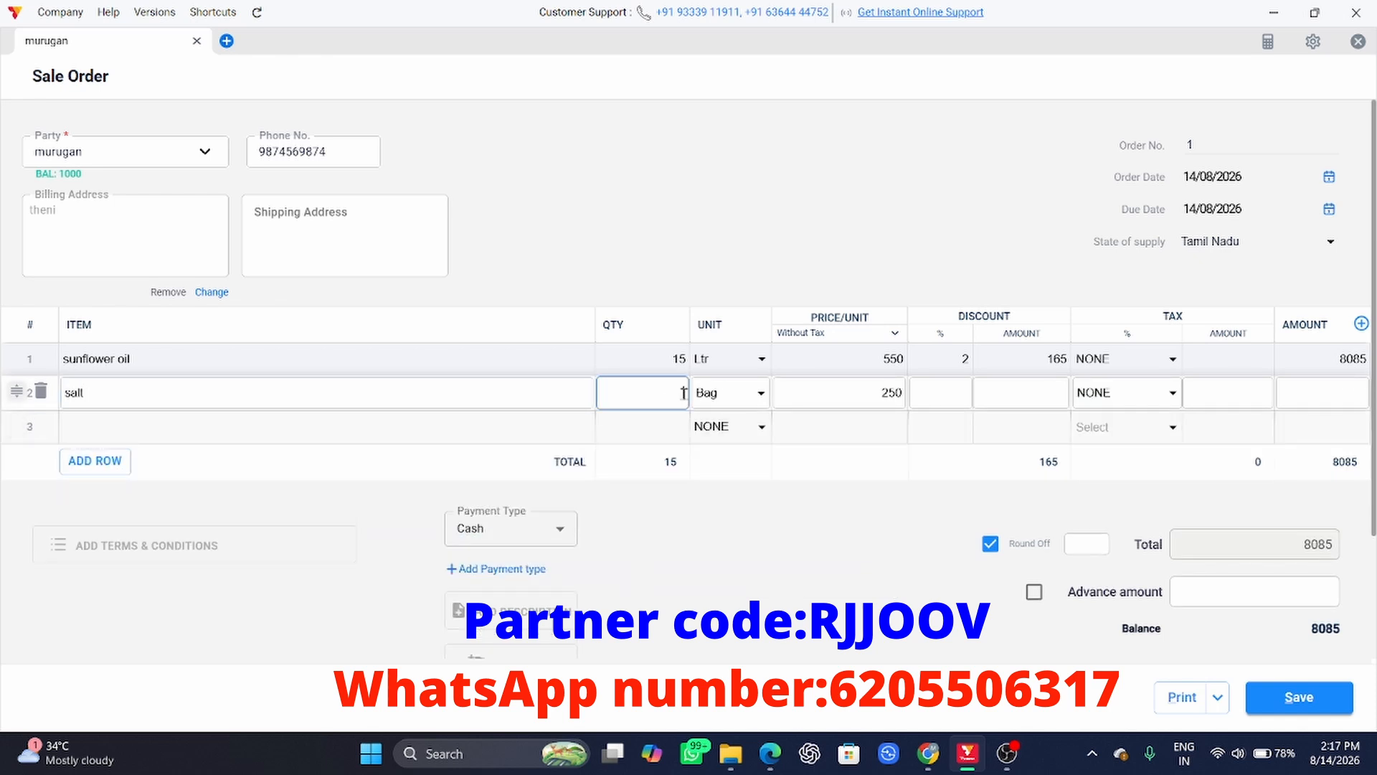
{"action": "type", "text": "10"}
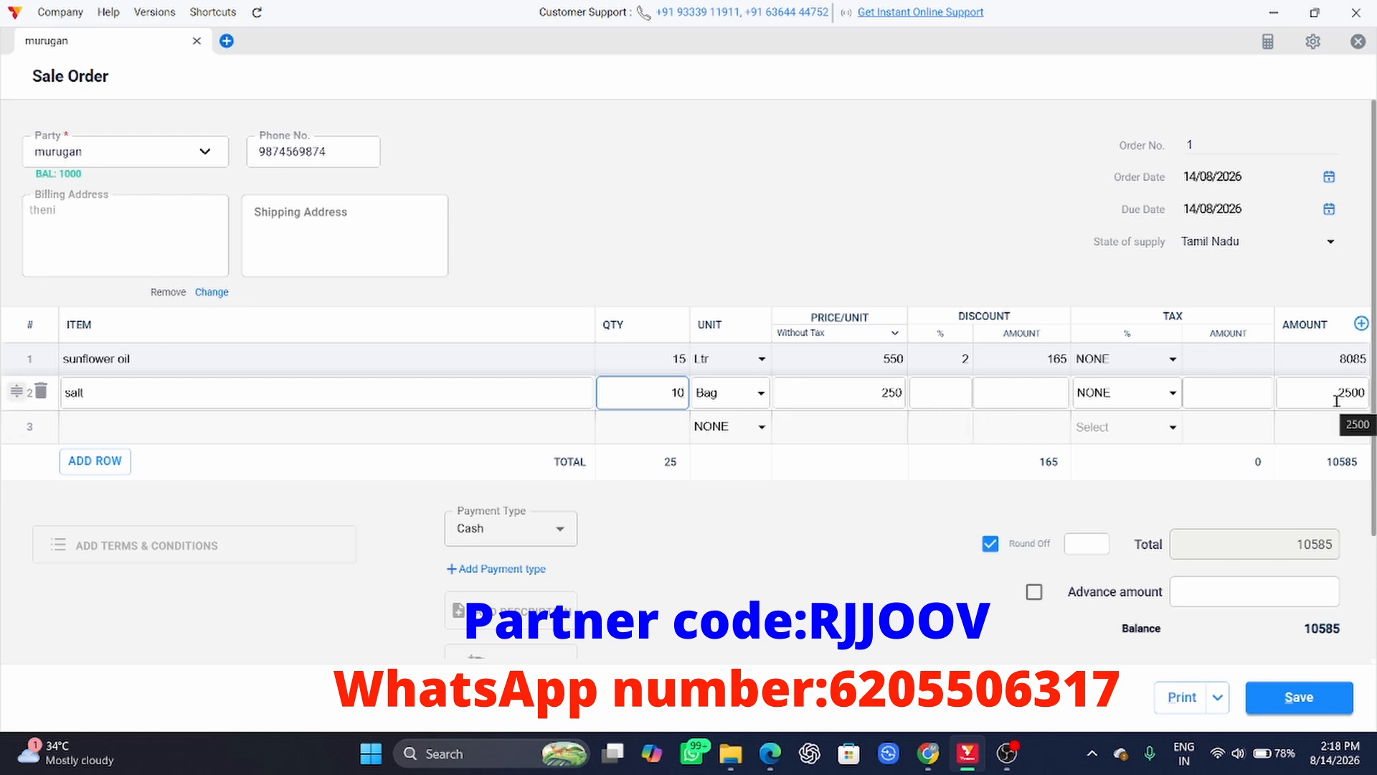
- Keep Cash as the payment type and set the order date to 14/08/2026 and the due date to 18/08/2026
{"action": "left_click", "coordinate": [547, 532]}
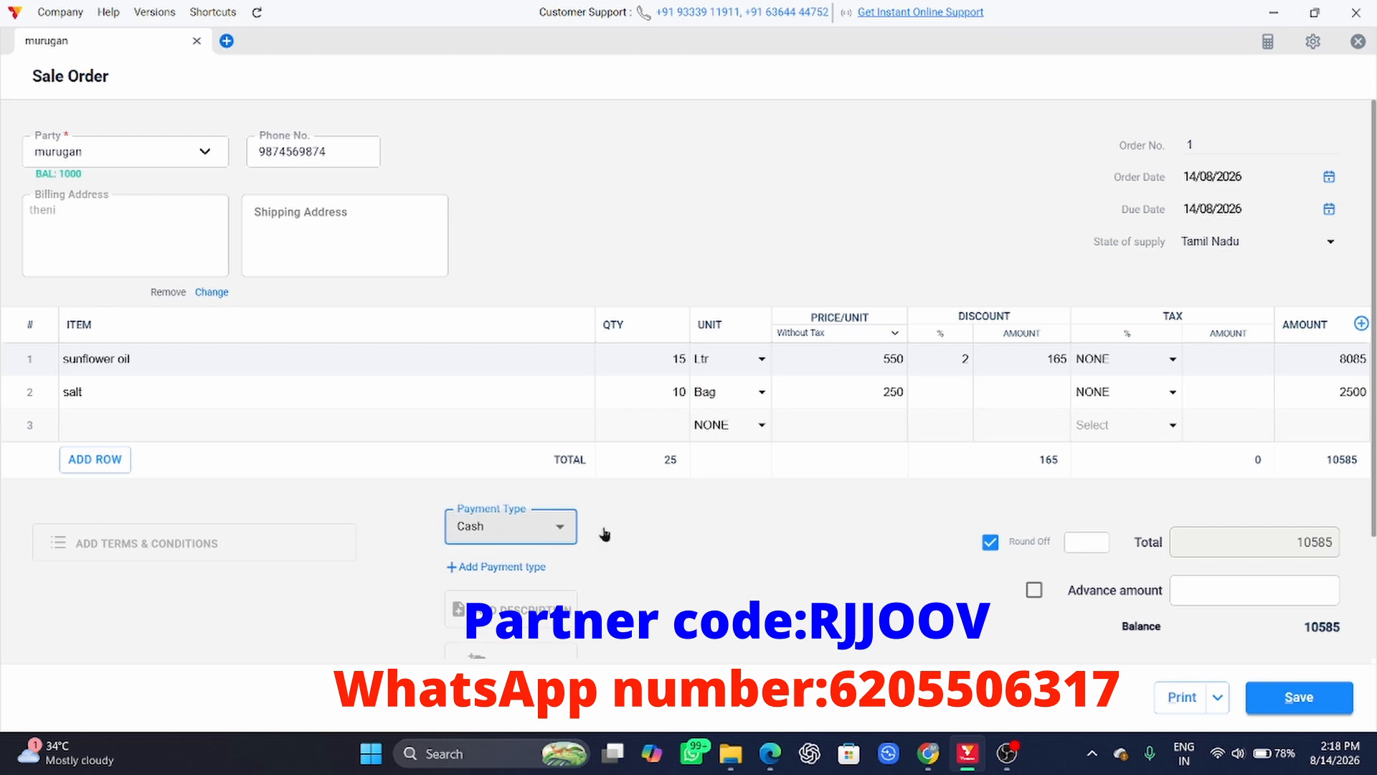
{"action": "left_click", "coordinate": [1329, 177]}
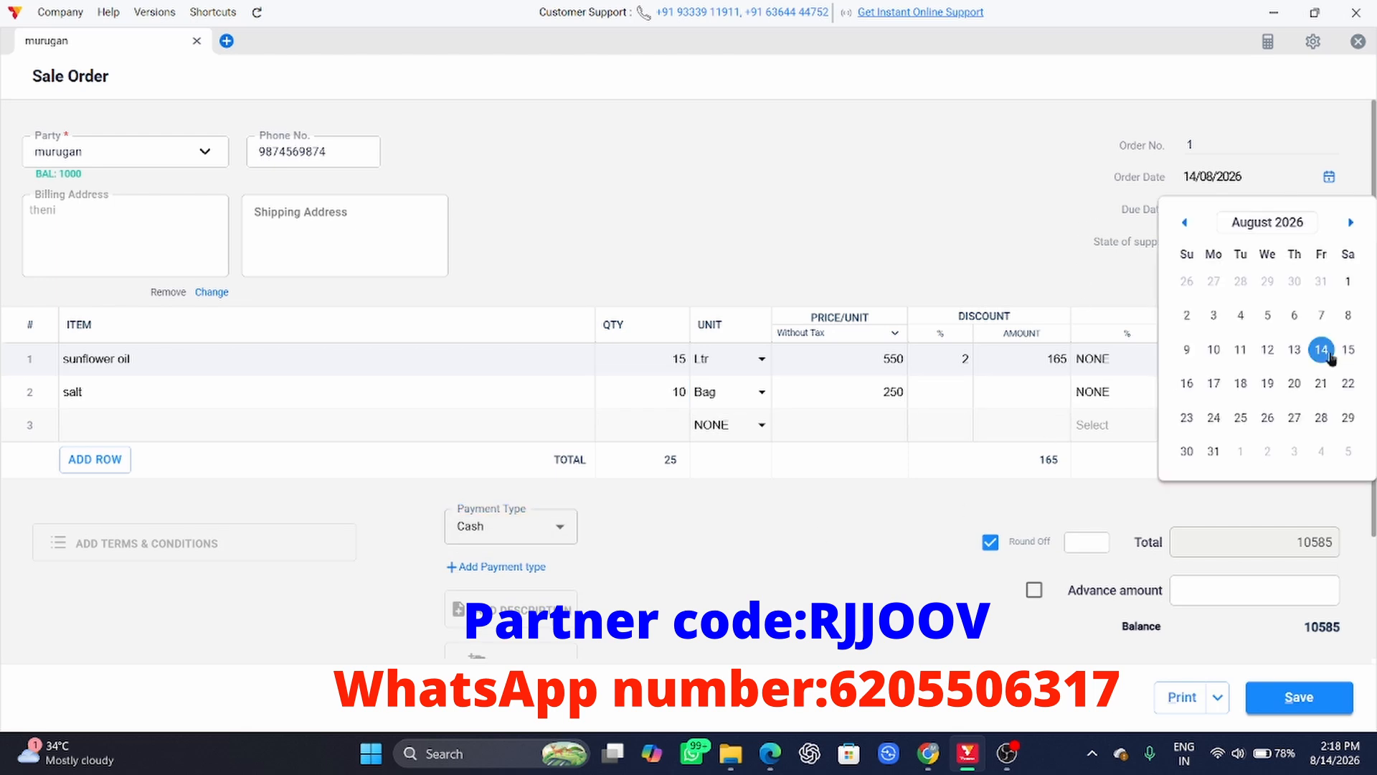
{"action": "left_click", "coordinate": [1328, 351]}
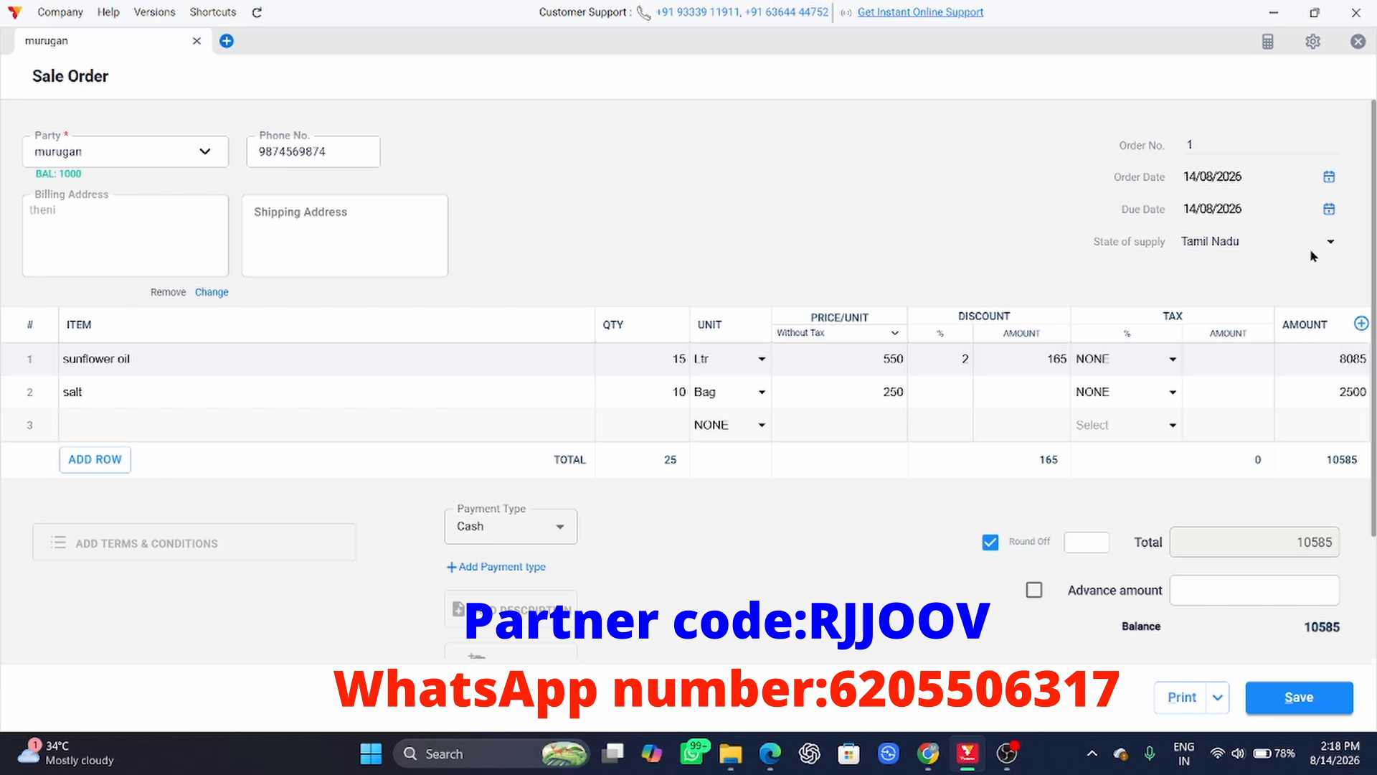
{"action": "left_click", "coordinate": [1329, 209]}
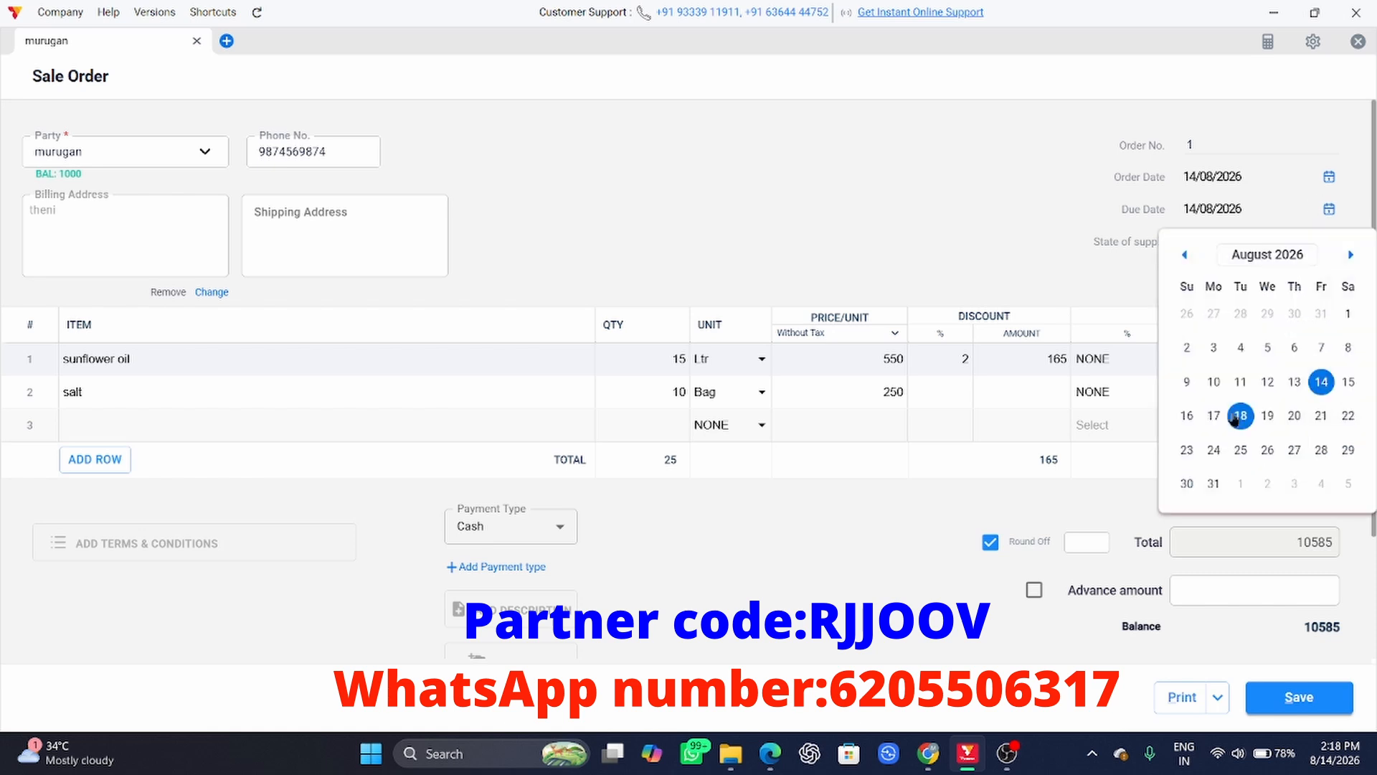
{"action": "left_click", "coordinate": [1240, 416]}
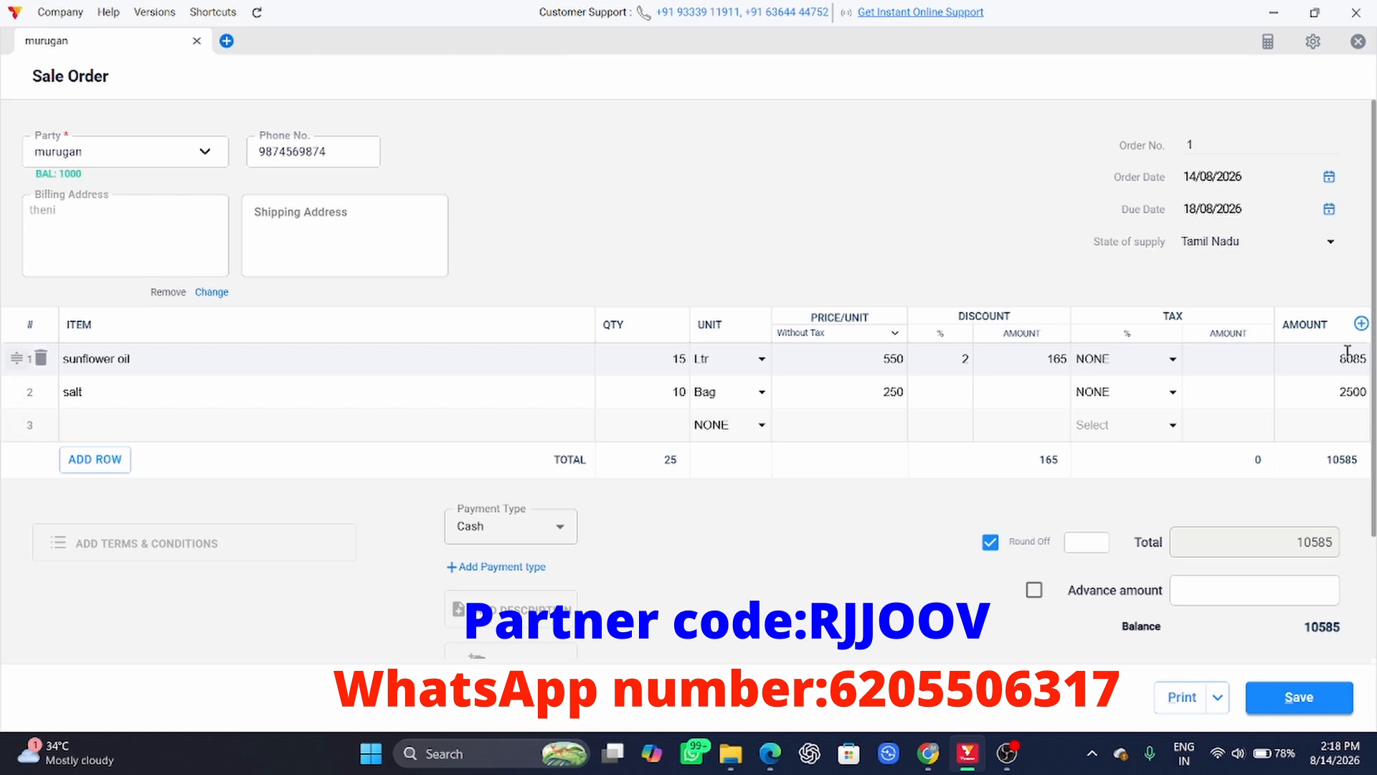
- Enter an advance amount of 5000, then save the sale order and review its preview down to the end
{"action": "left_click", "coordinate": [1296, 595]}
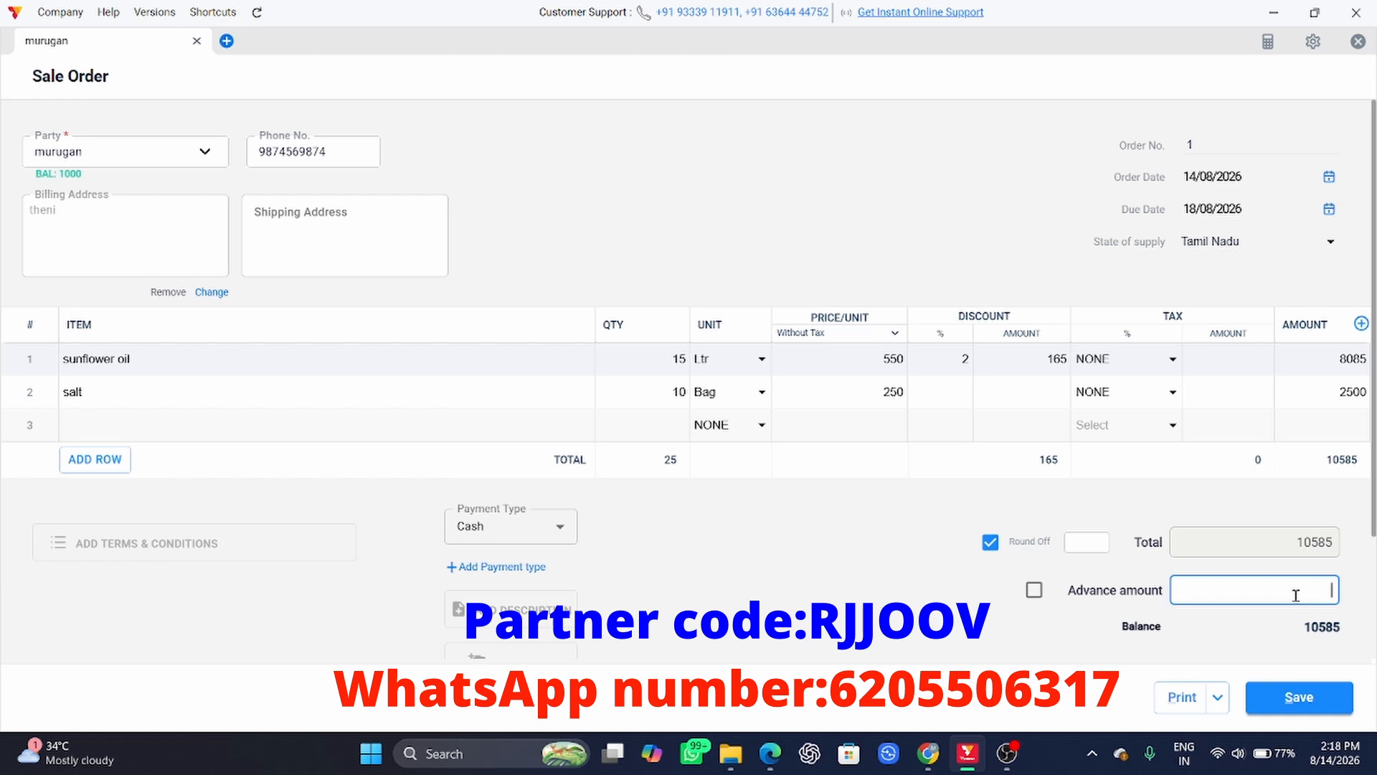
{"action": "type", "text": "5000"}
{"action": "left_click", "coordinate": [1289, 713]}
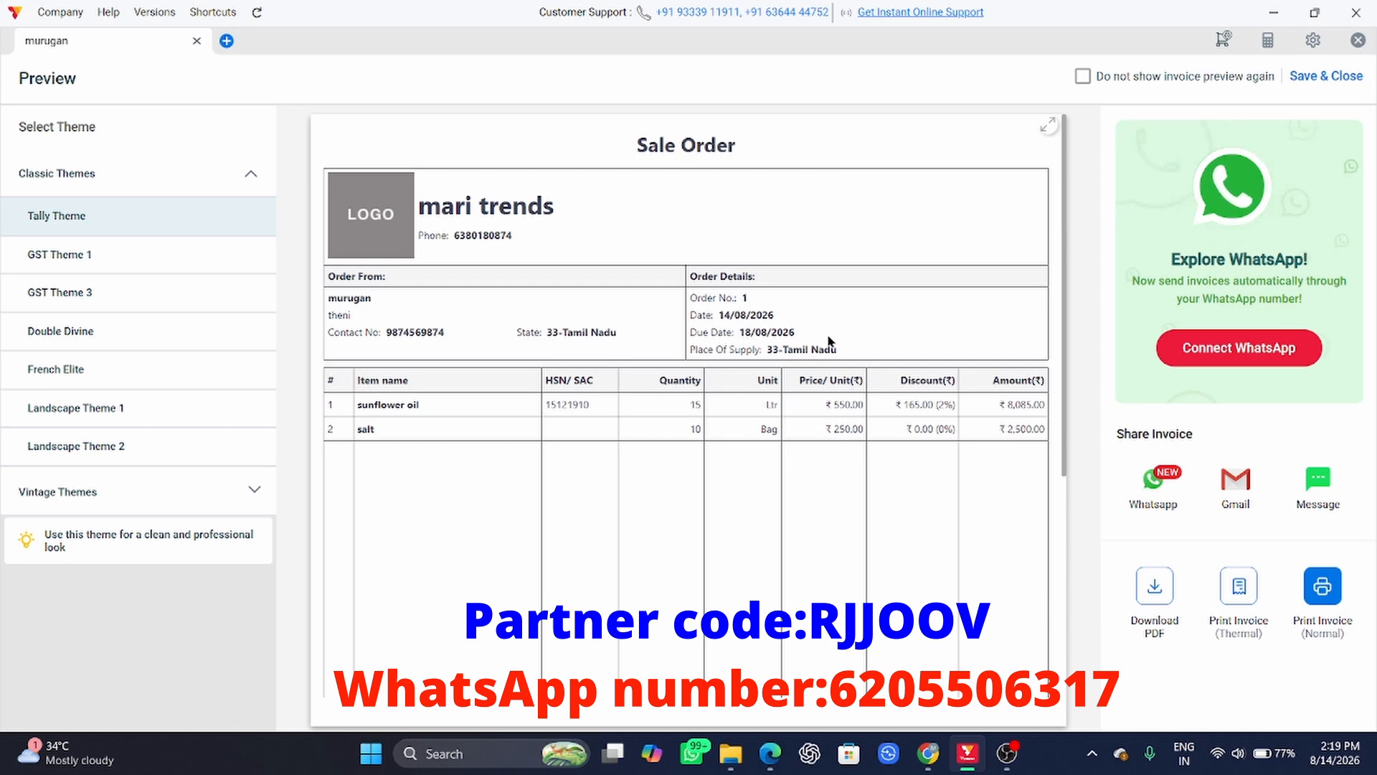
{"action": "scroll", "coordinate": [710, 476], "scroll_direction": "down", "scroll_amount": 1}
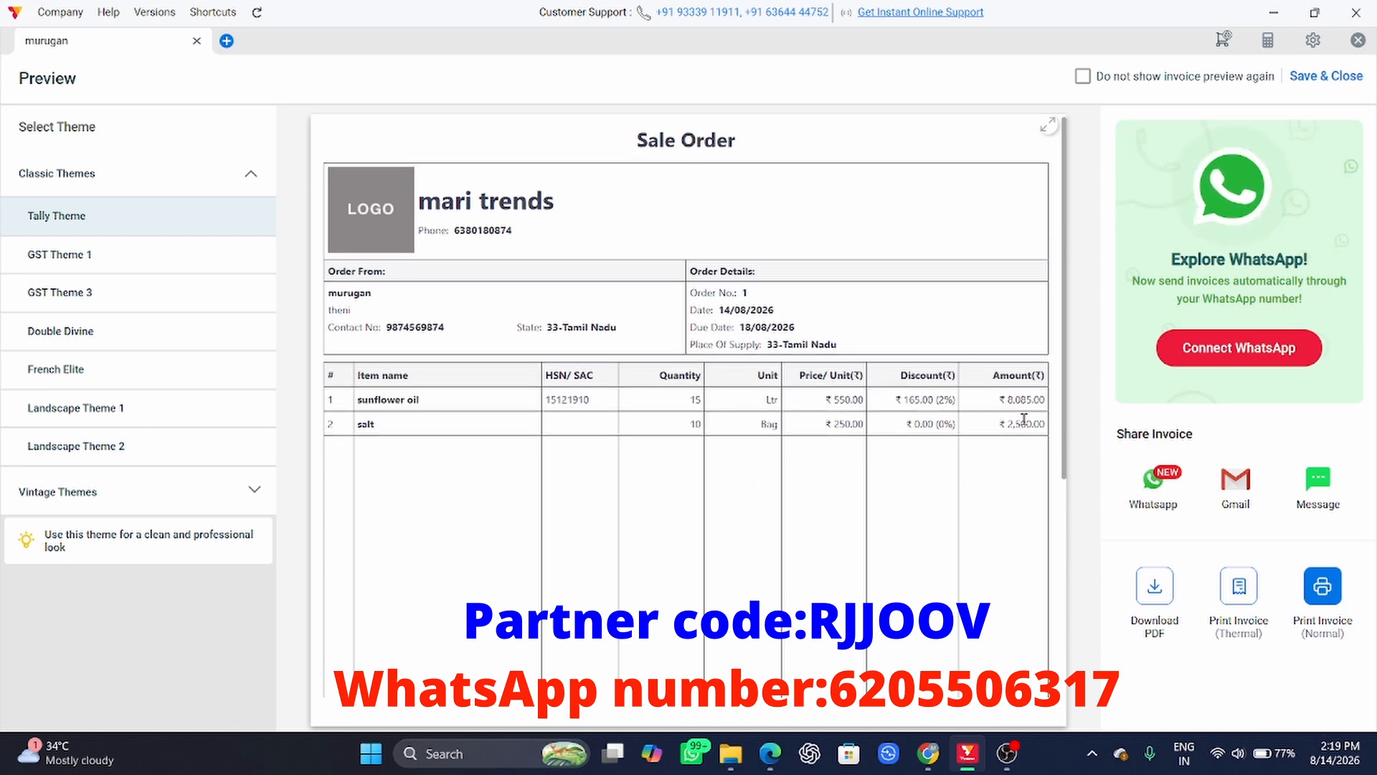
{"action": "scroll", "coordinate": [1026, 424], "scroll_direction": "down", "scroll_amount": 5}
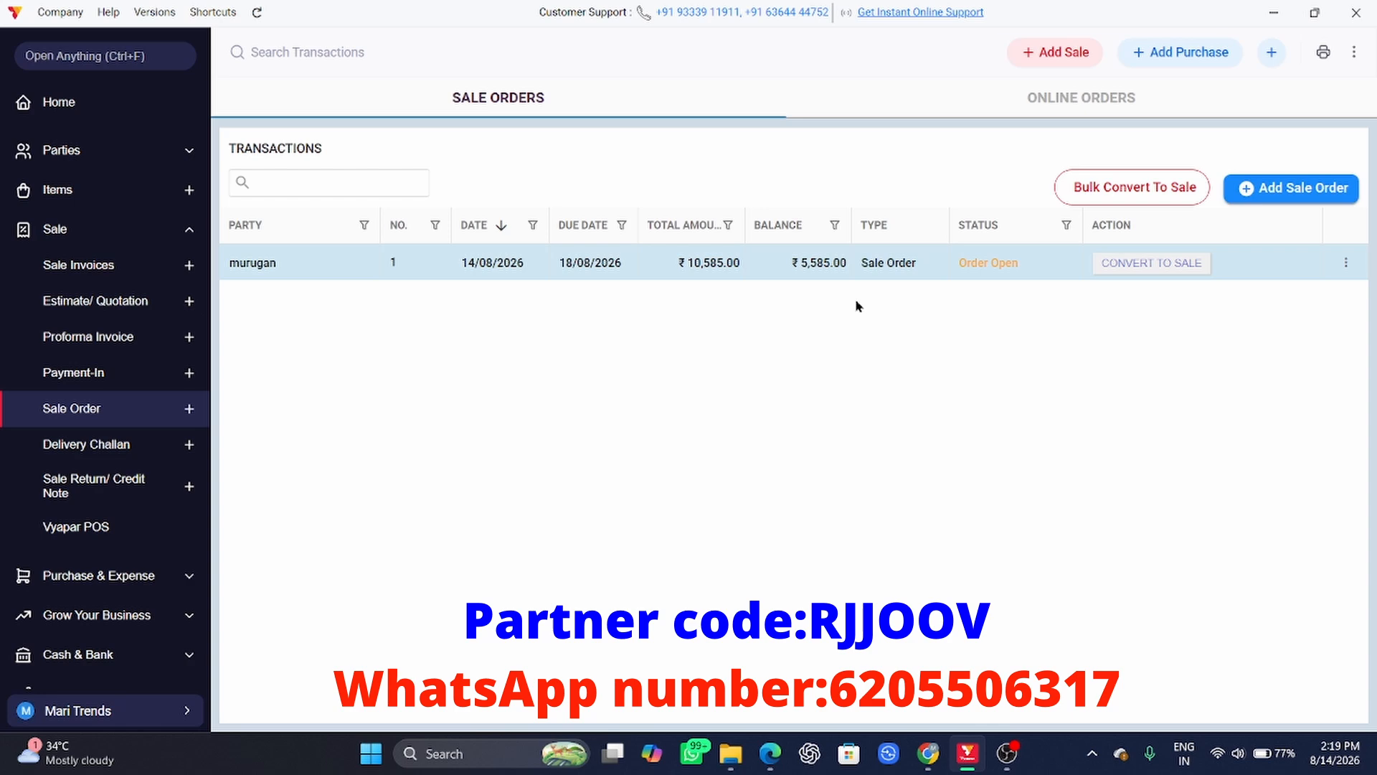
- Convert the open sale order to a sale, save the invoice and review its preview
{"action": "left_click", "coordinate": [1152, 263]}
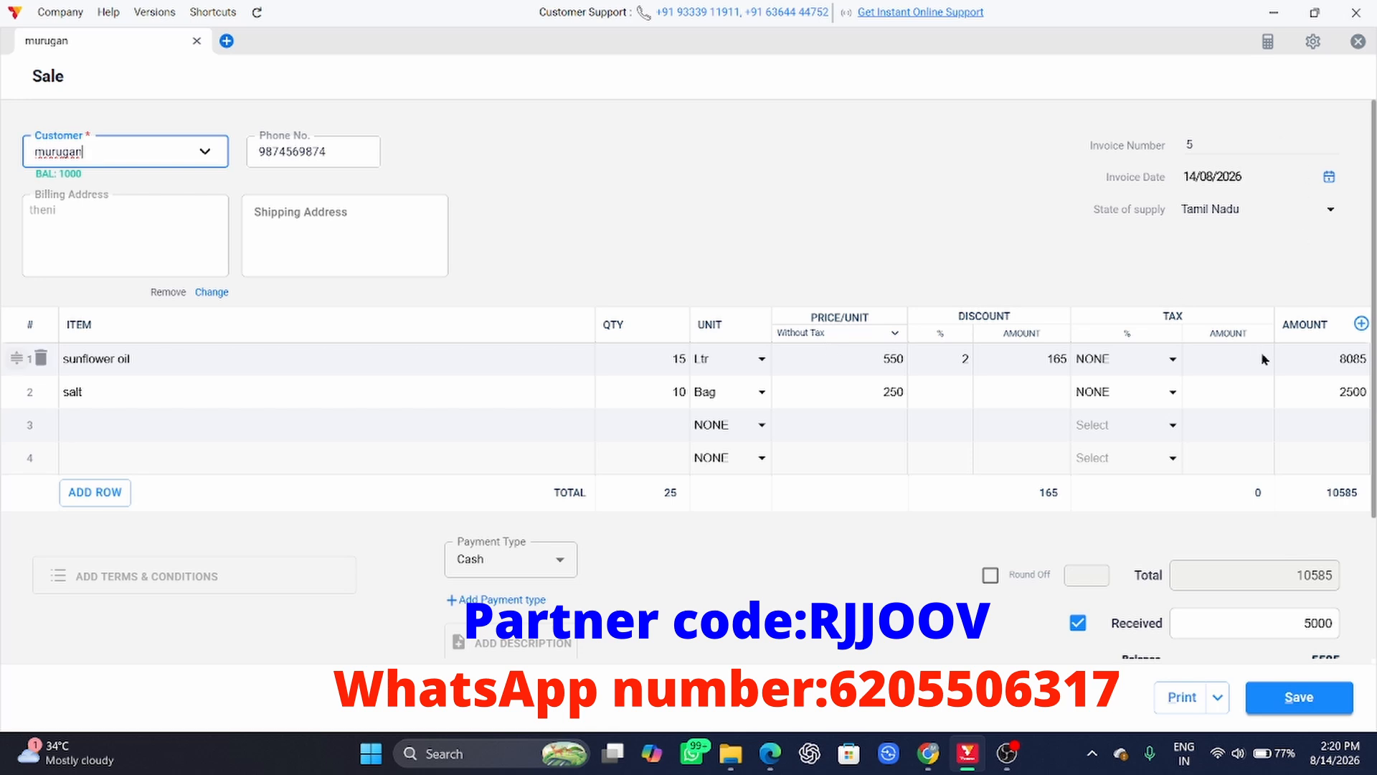
{"action": "scroll", "coordinate": [1285, 549], "scroll_direction": "down", "scroll_amount": 2}
{"action": "scroll", "coordinate": [1283, 544], "scroll_direction": "down", "scroll_amount": 1}
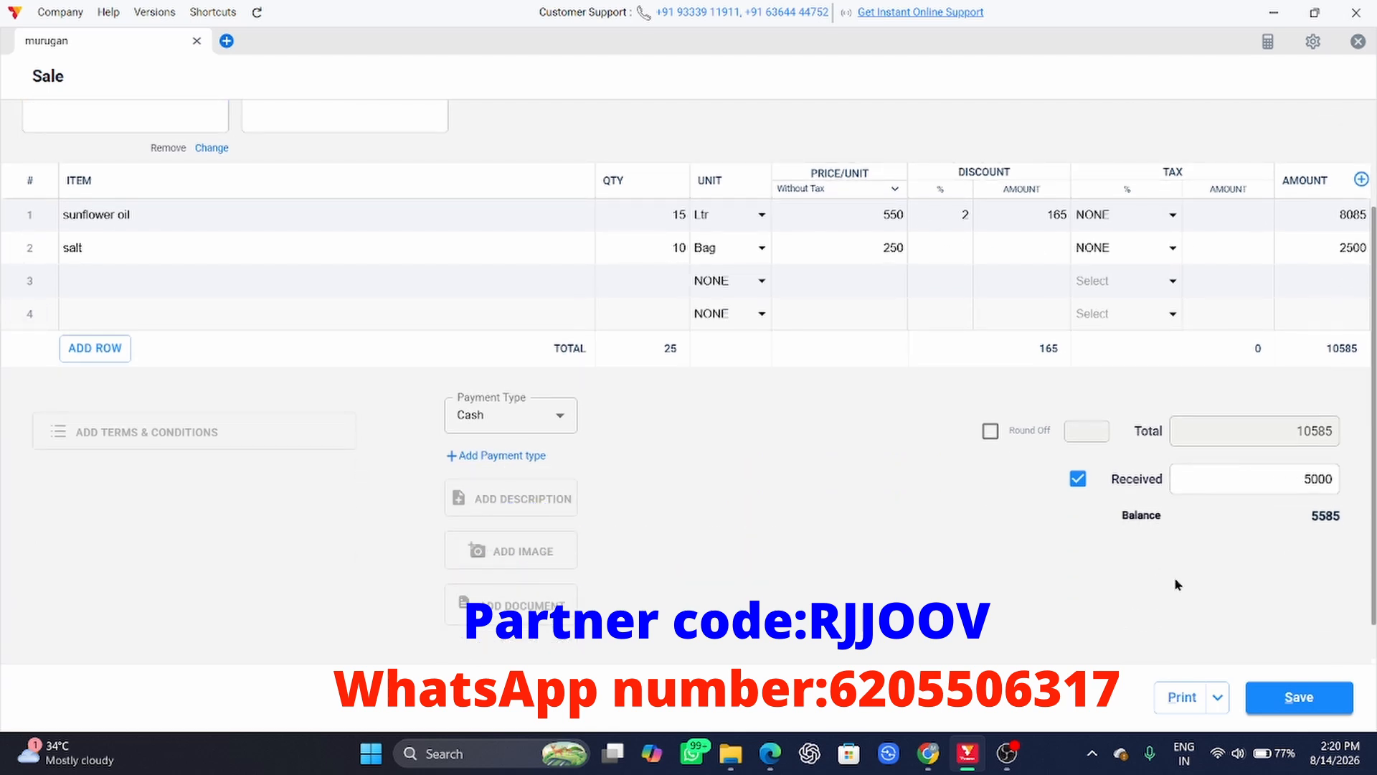
{"action": "left_click", "coordinate": [1289, 696]}
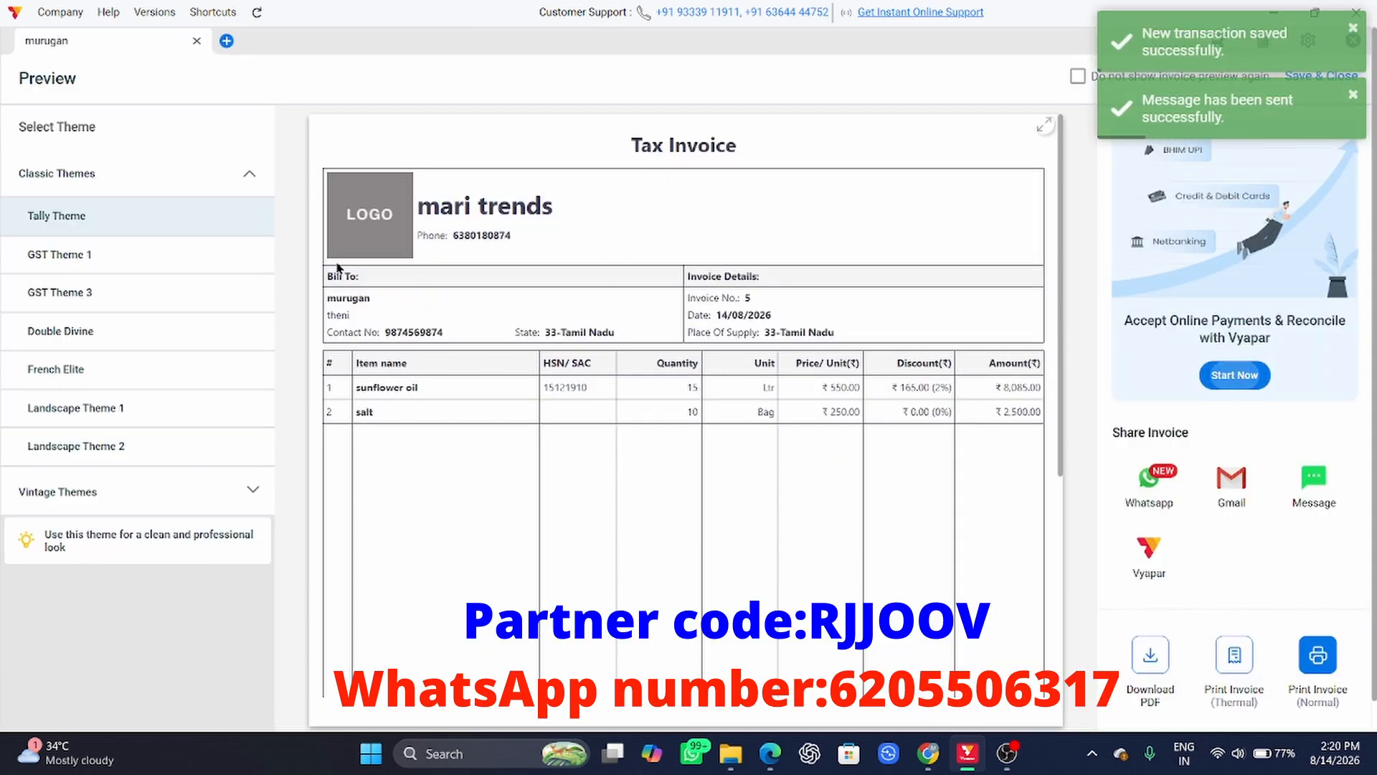
{"action": "scroll", "coordinate": [800, 451], "scroll_direction": "down", "scroll_amount": 5}
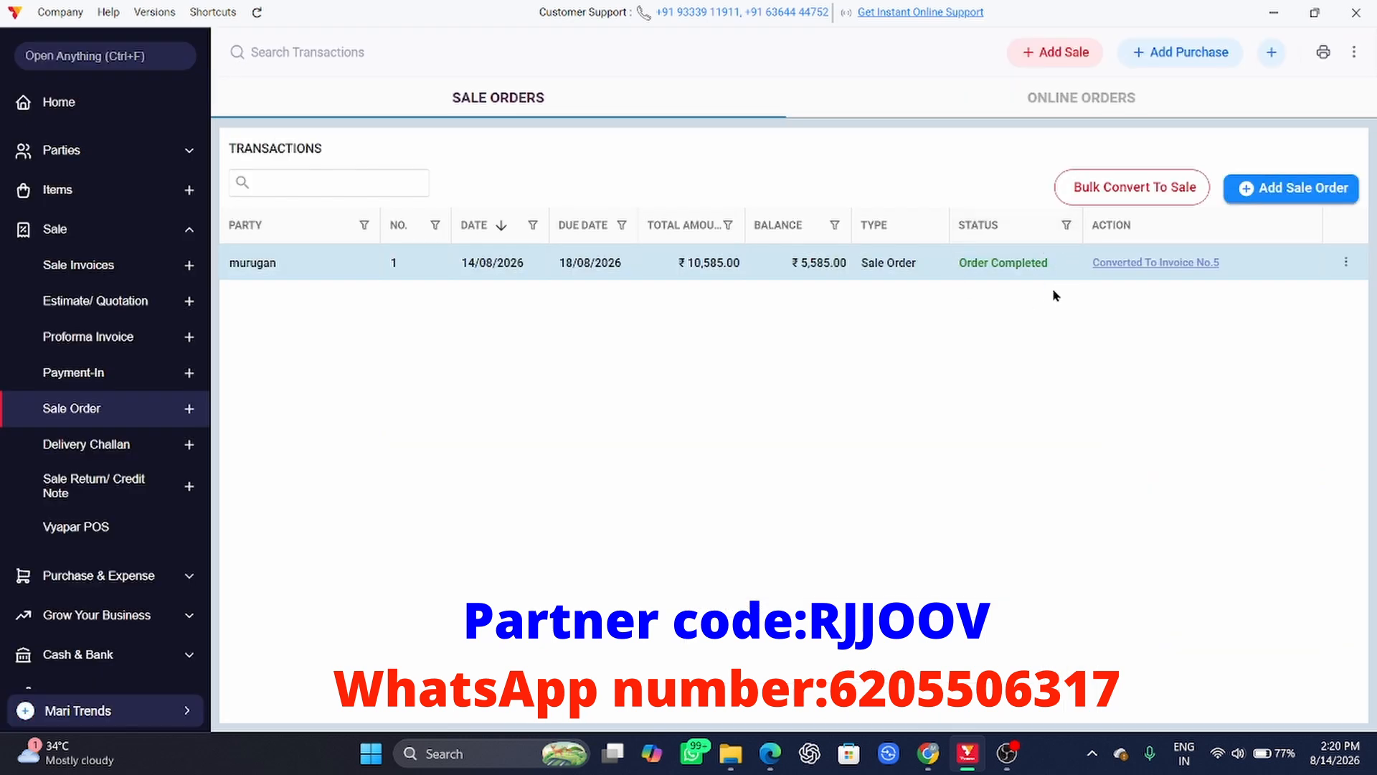
- Preview the newest invoice in the sale invoices list, examine its totals and received amount, and close the preview
{"action": "left_click", "coordinate": [112, 261]}
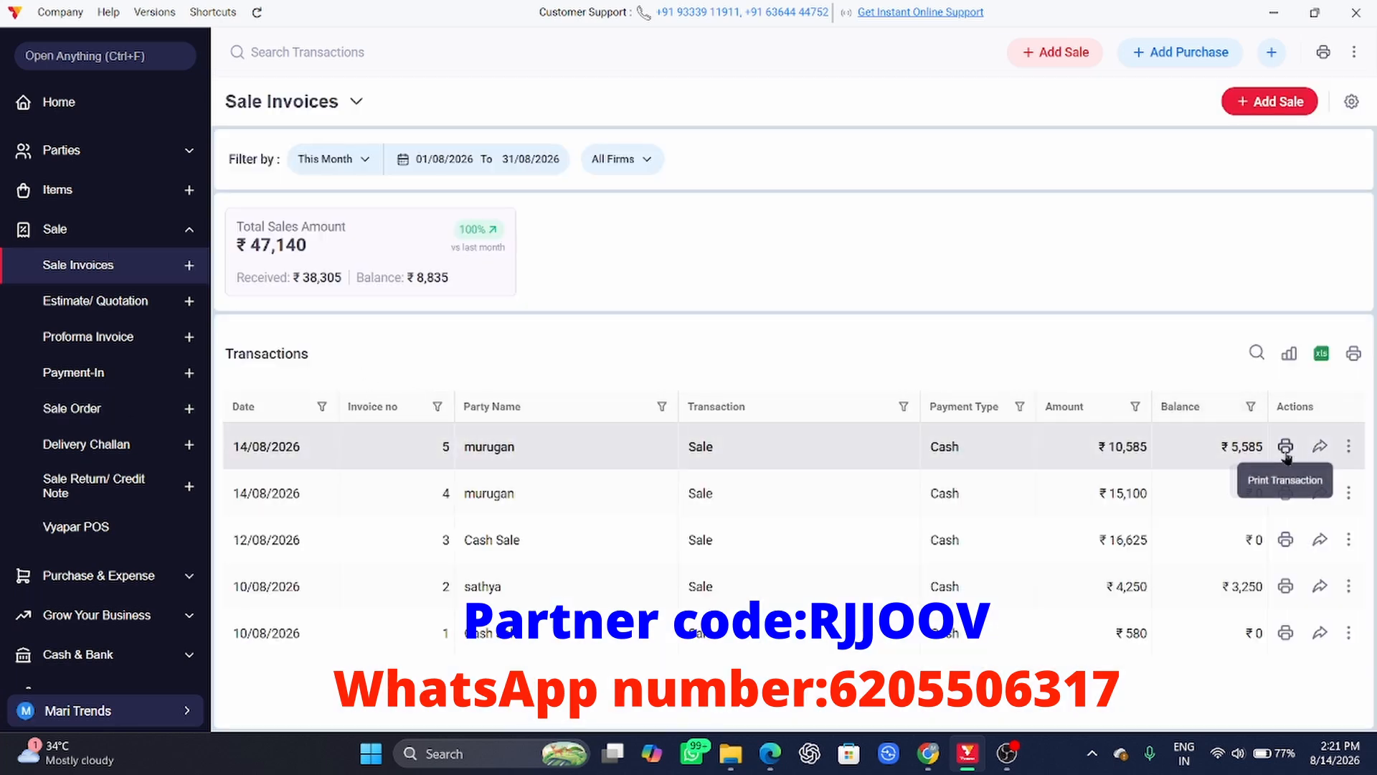
{"action": "left_click", "coordinate": [1349, 446]}
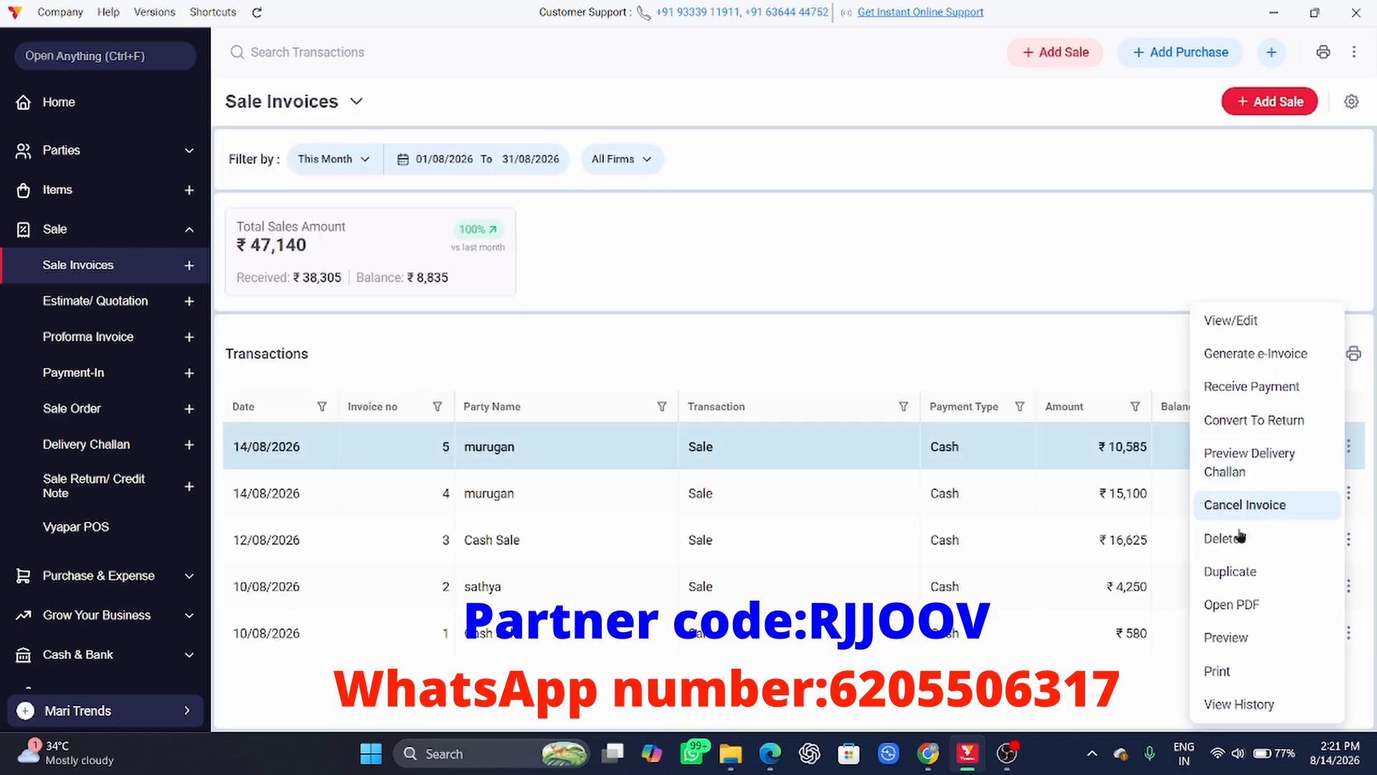
{"action": "left_click", "coordinate": [1228, 636]}
{"action": "scroll", "coordinate": [507, 320], "scroll_direction": "down", "scroll_amount": 10}
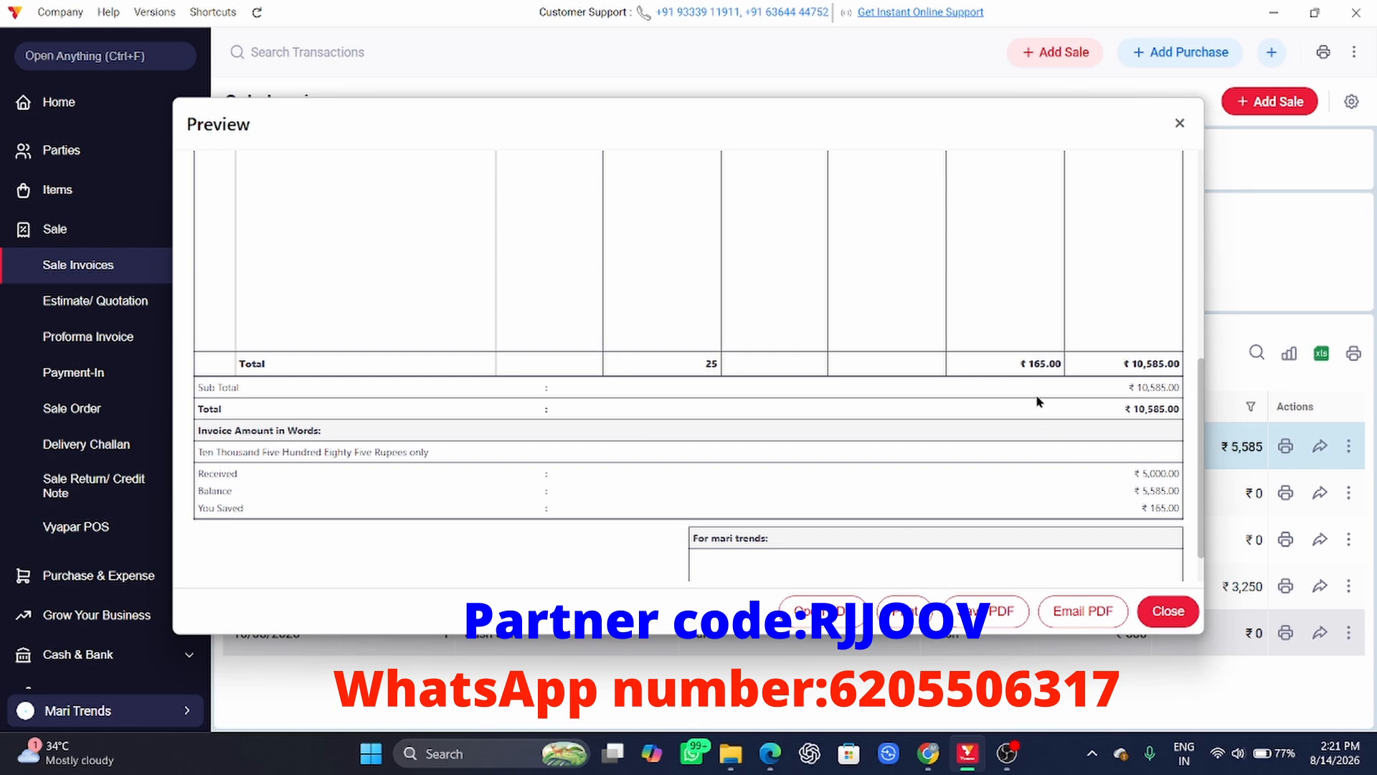
{"action": "left_click", "coordinate": [1180, 123]}
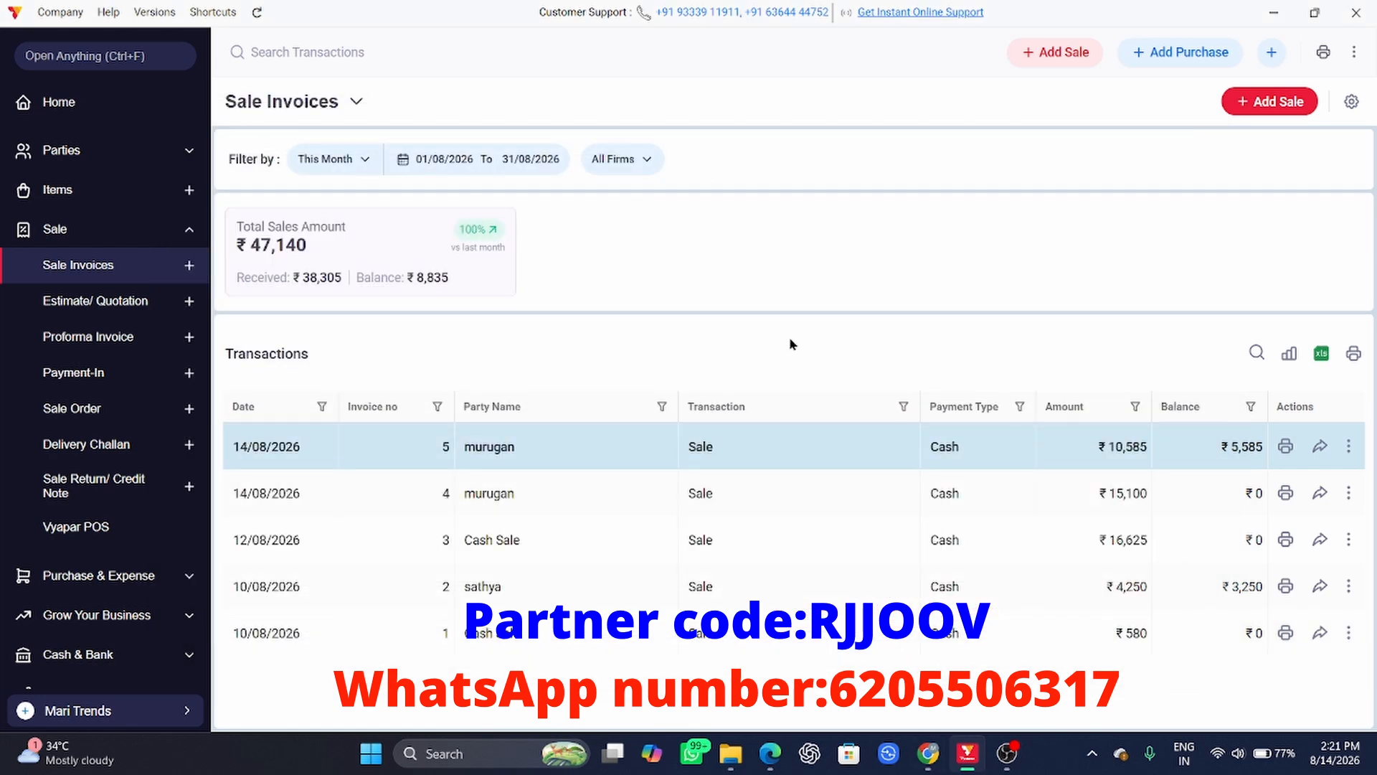